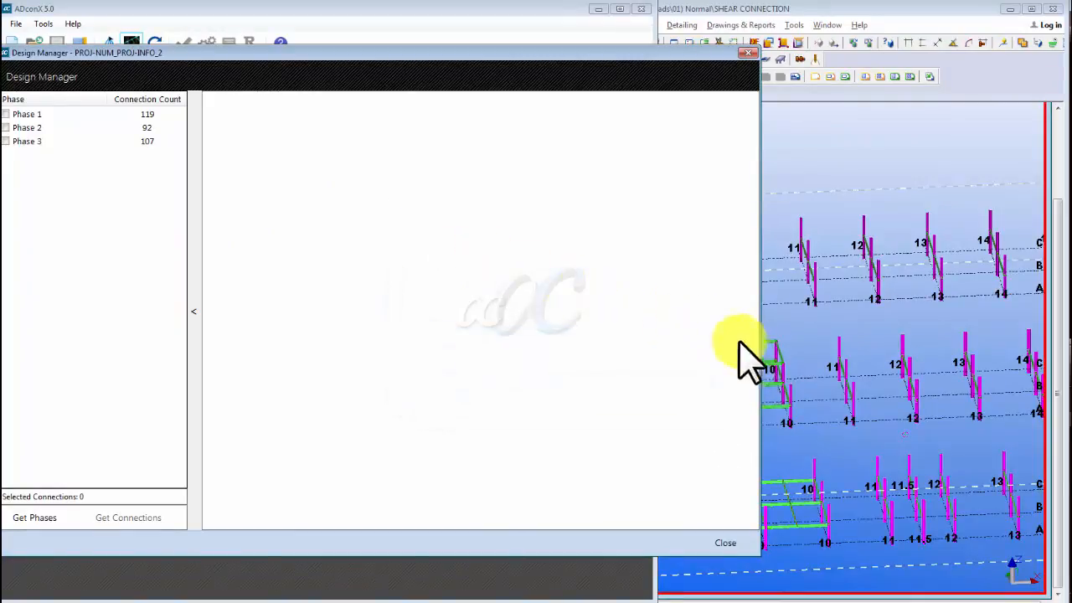
Delete the columns on grid line 11 in the middle frame of the Tekla Structures model, and refresh the phases in ADconX's Design Manager
{"action": "left_click", "coordinate": [850, 371]}
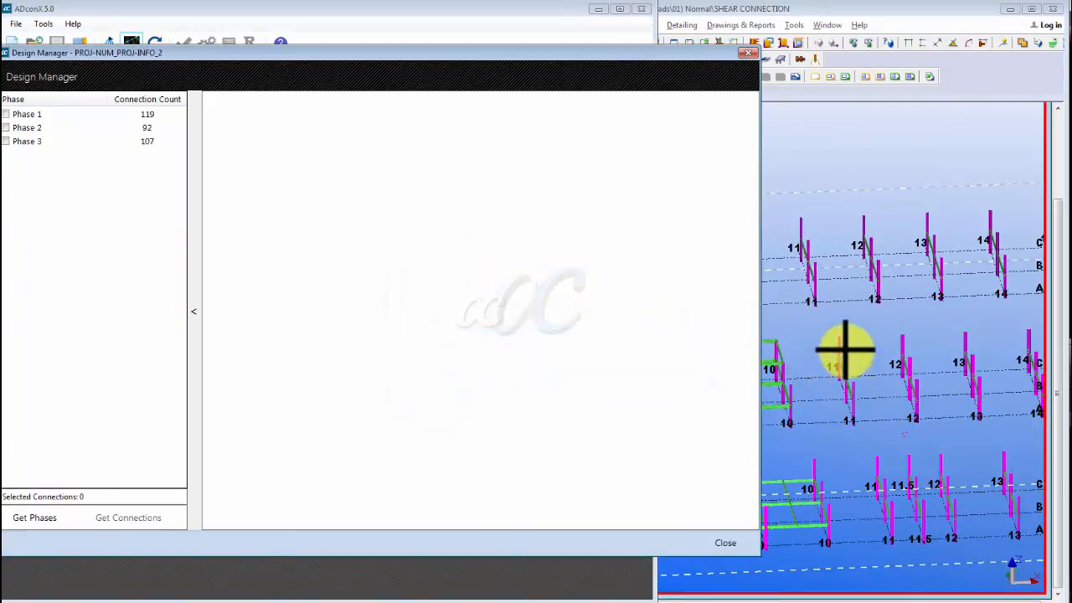
{"action": "left_click_drag", "start_coordinate": [877, 434], "coordinate": [877, 434]}
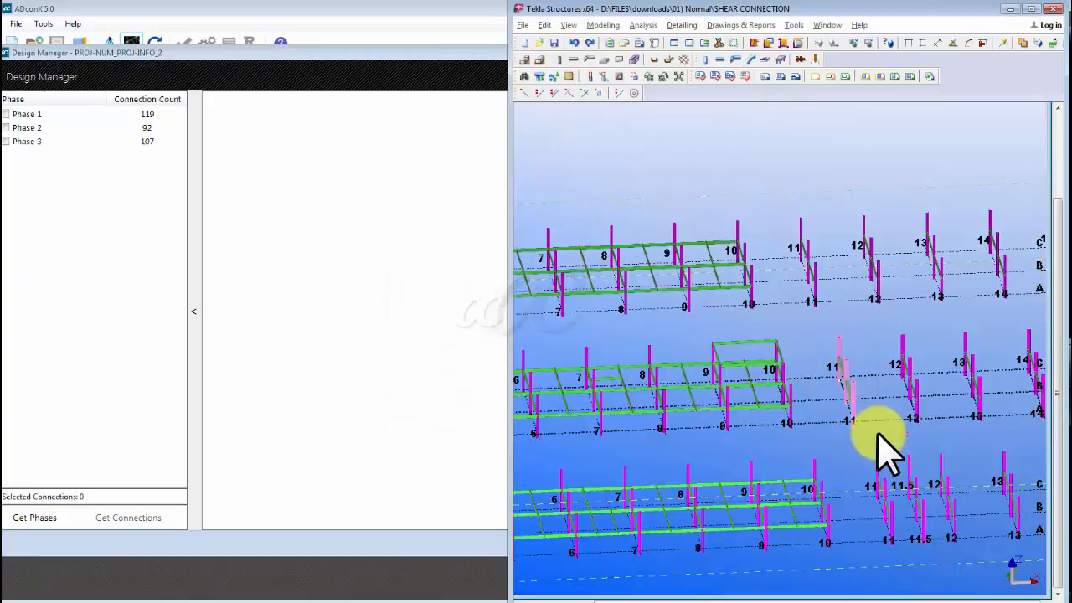
{"action": "key", "text": "Delete"}
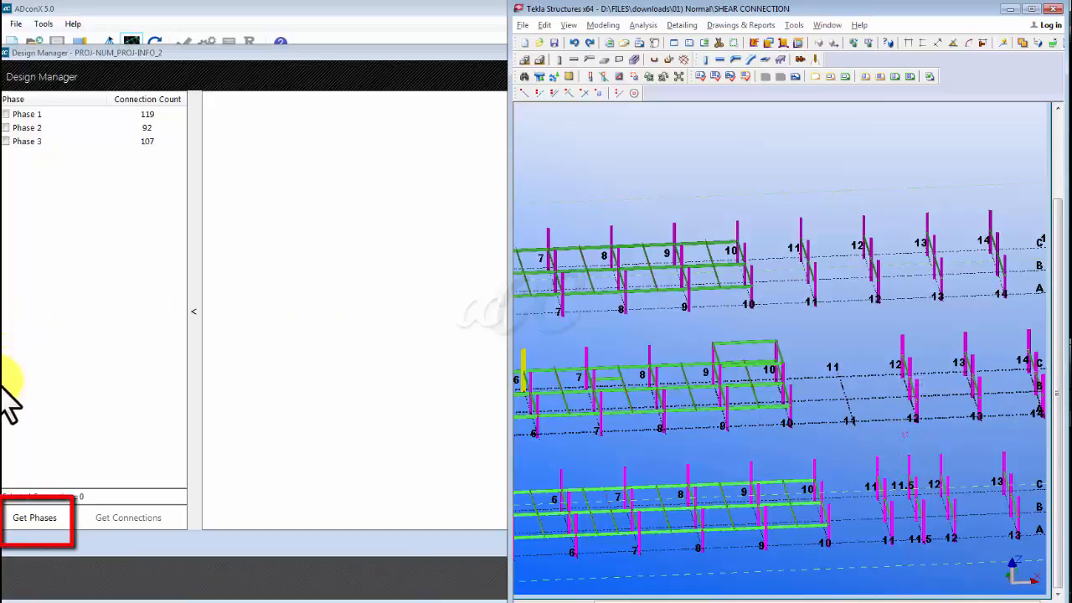
{"action": "left_click", "coordinate": [39, 515]}
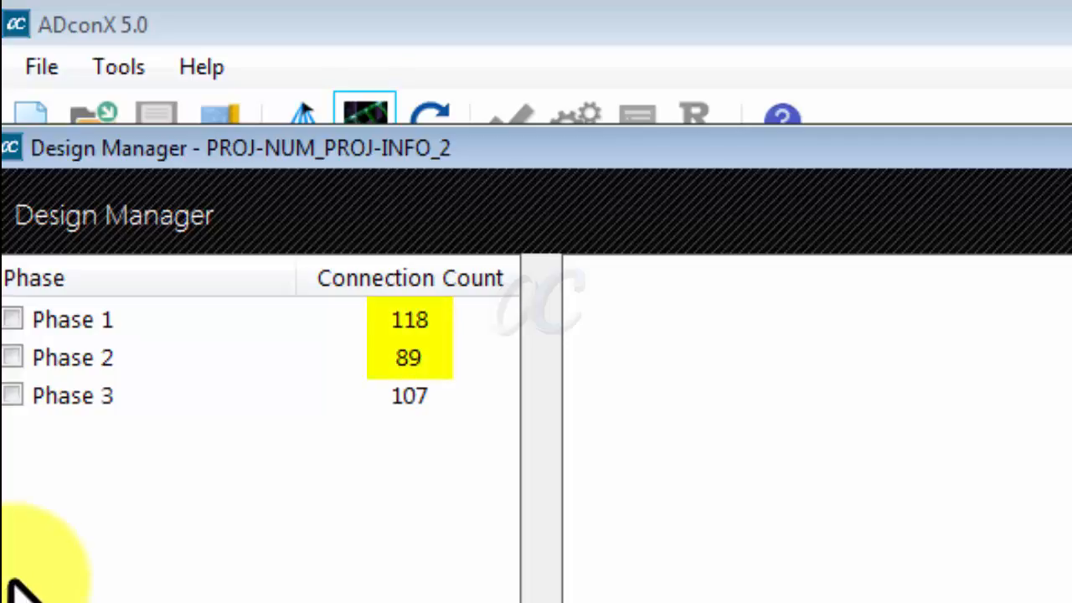
Retrieve the connections of Phase 1 and Phase 2, agreeing to proceed with more than the recommended 100 connections
{"action": "left_click", "coordinate": [12, 319]}
{"action": "left_click", "coordinate": [12, 357]}
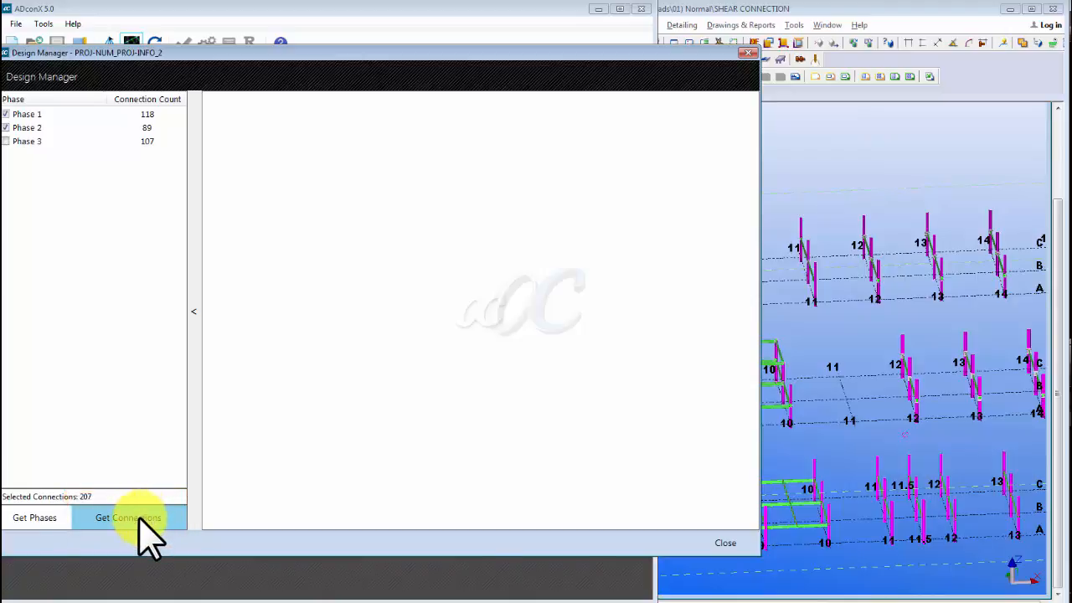
{"action": "left_click", "coordinate": [138, 521]}
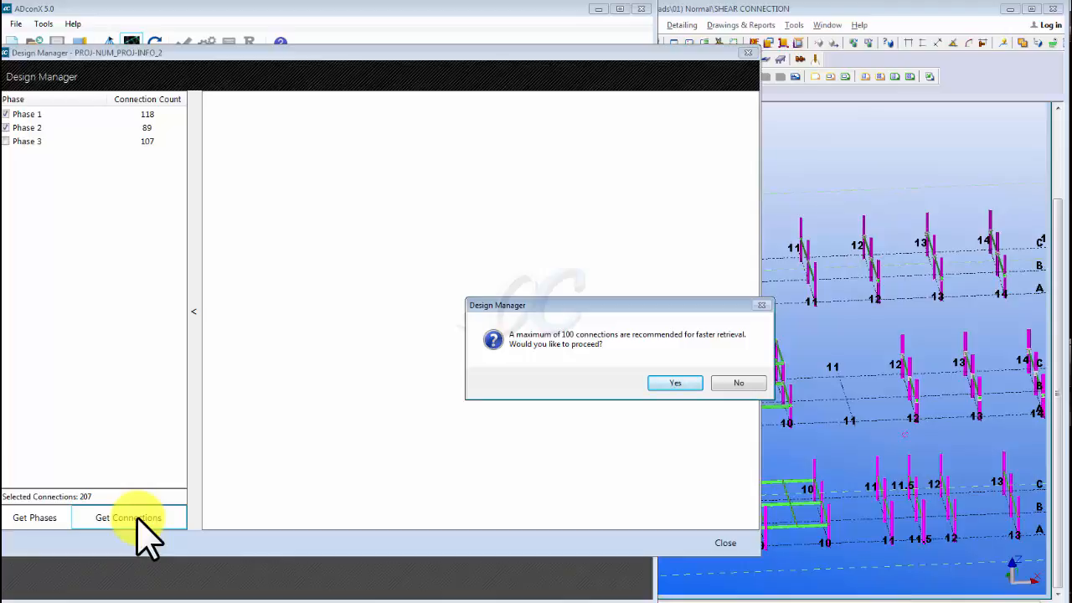
{"action": "left_click", "coordinate": [669, 385]}
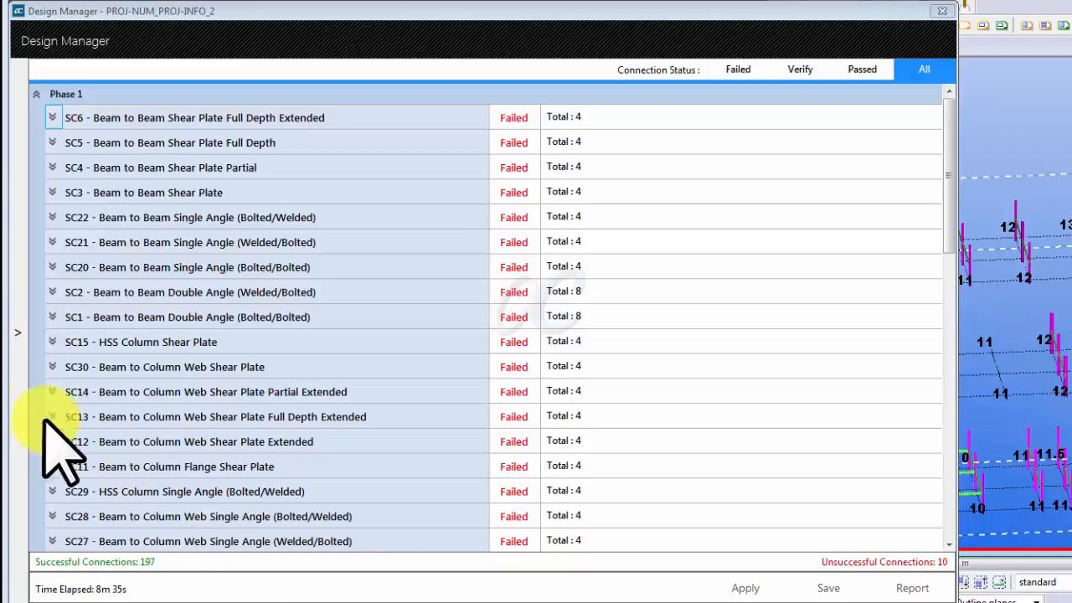
Show and hide the phase list, and collapse and re-expand the Phase 1 and Phase 2 connection groups
{"action": "left_click", "coordinate": [17, 348]}
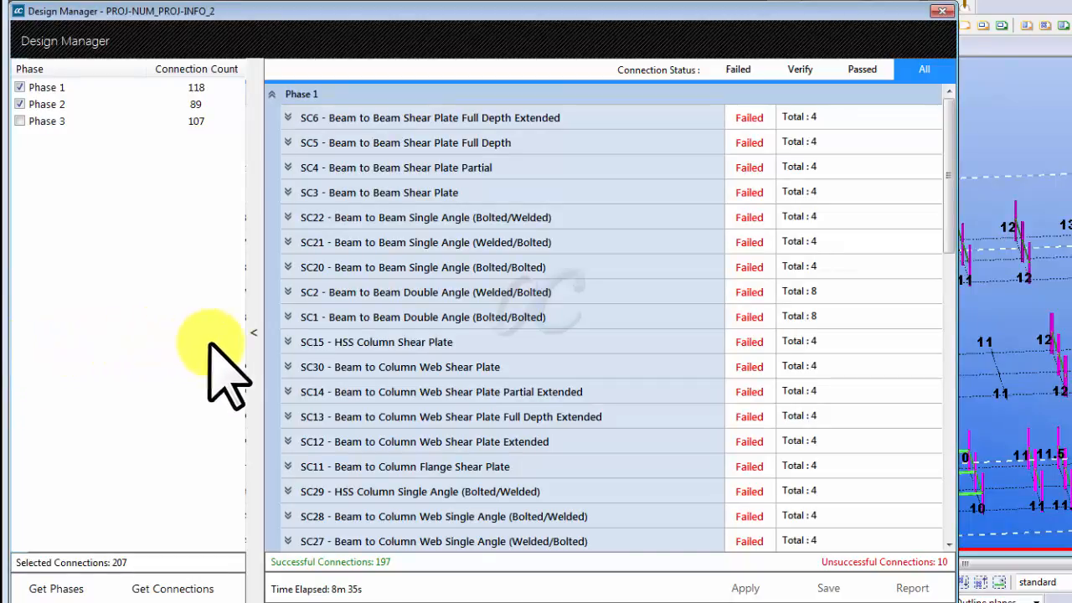
{"action": "left_click", "coordinate": [255, 339]}
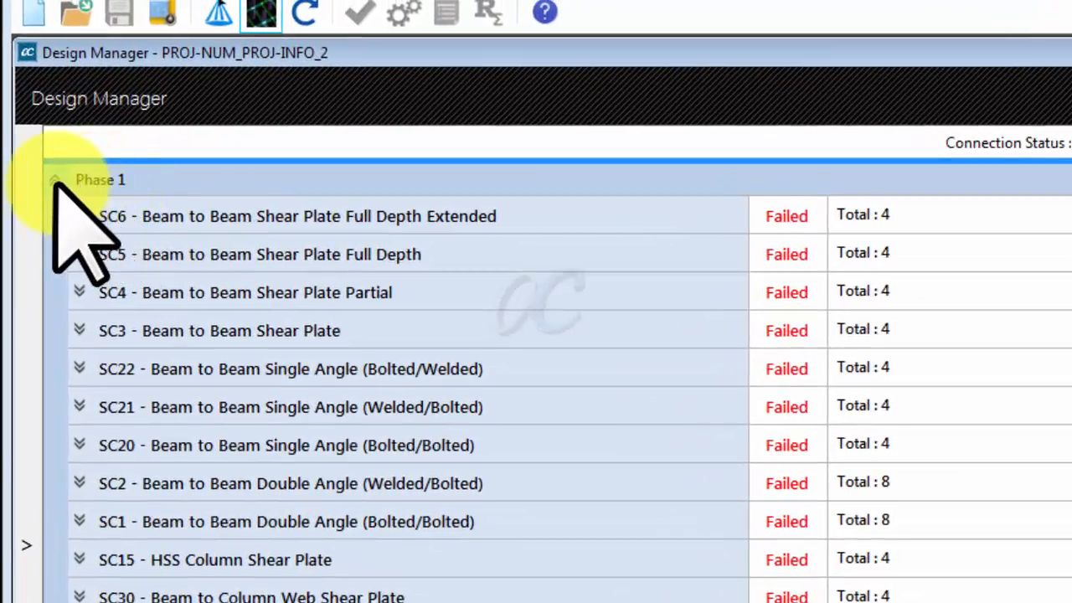
{"action": "left_click", "coordinate": [54, 180]}
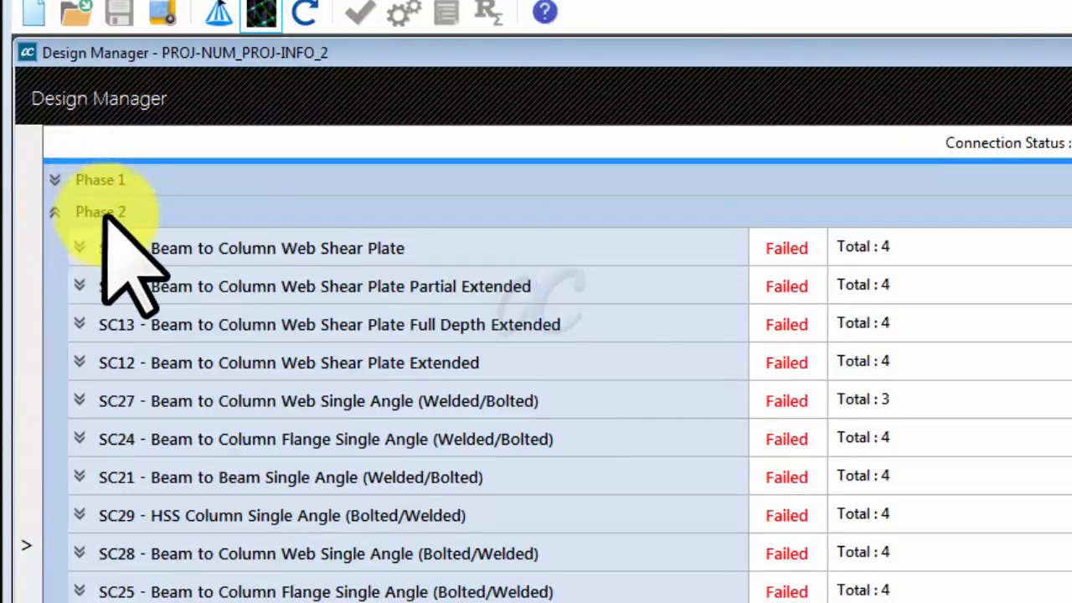
{"action": "left_click", "coordinate": [53, 212]}
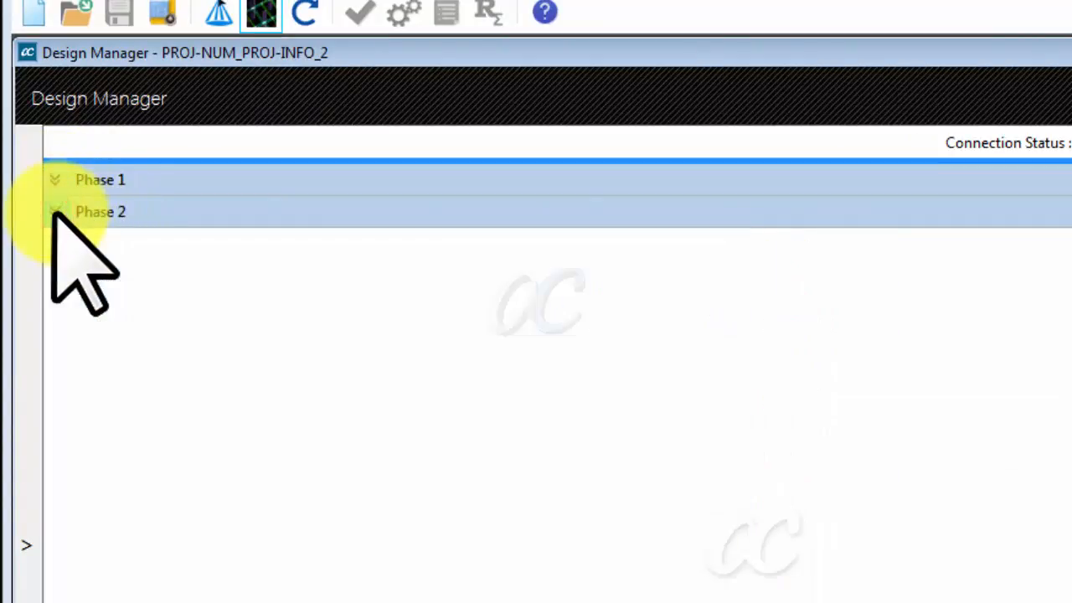
{"action": "left_click", "coordinate": [53, 212]}
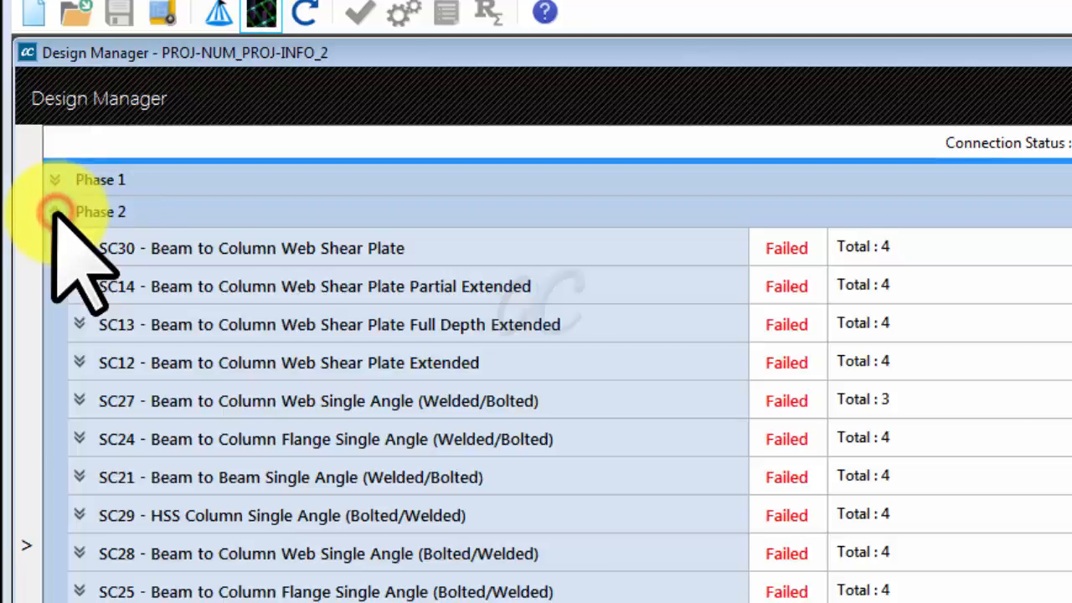
{"action": "left_click", "coordinate": [53, 180]}
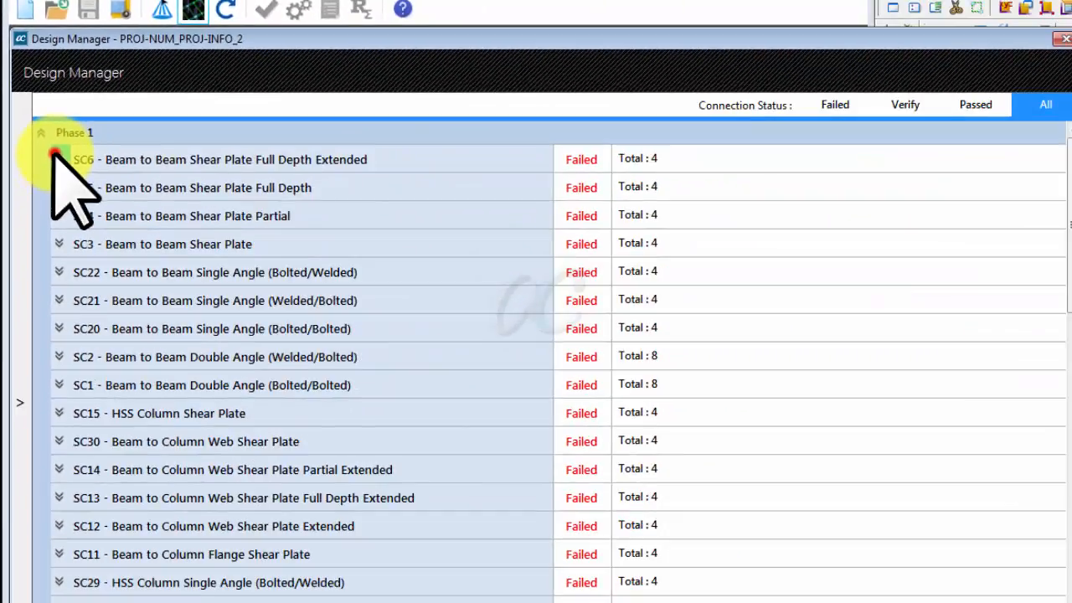
Expand the SC6 group and review the check result and design recommendation of its first W18X35 connection
{"action": "left_click", "coordinate": [54, 155]}
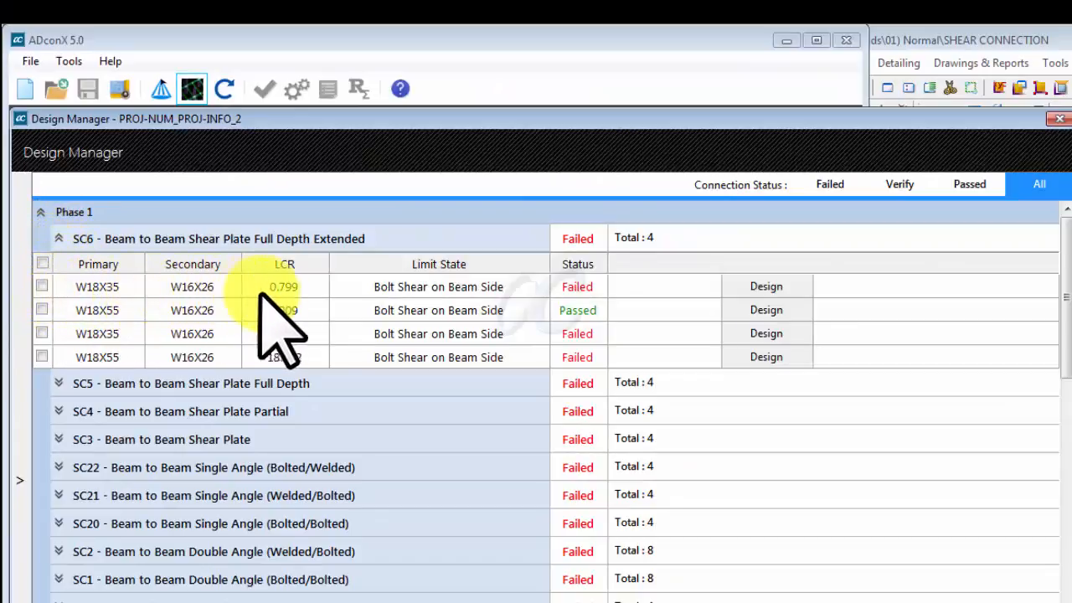
{"action": "left_click", "coordinate": [590, 286]}
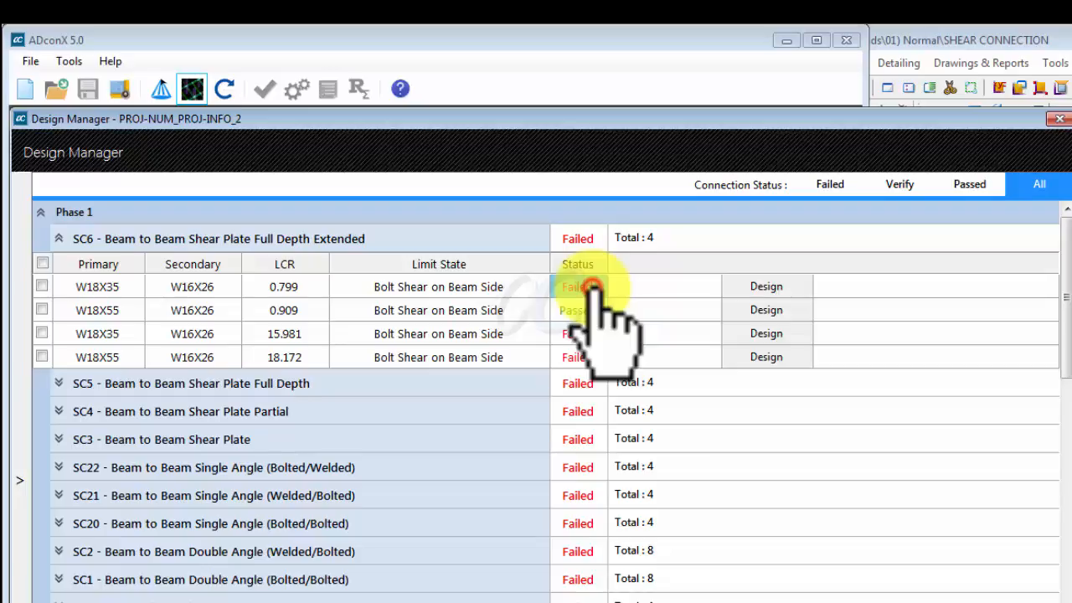
{"action": "left_click", "coordinate": [592, 287]}
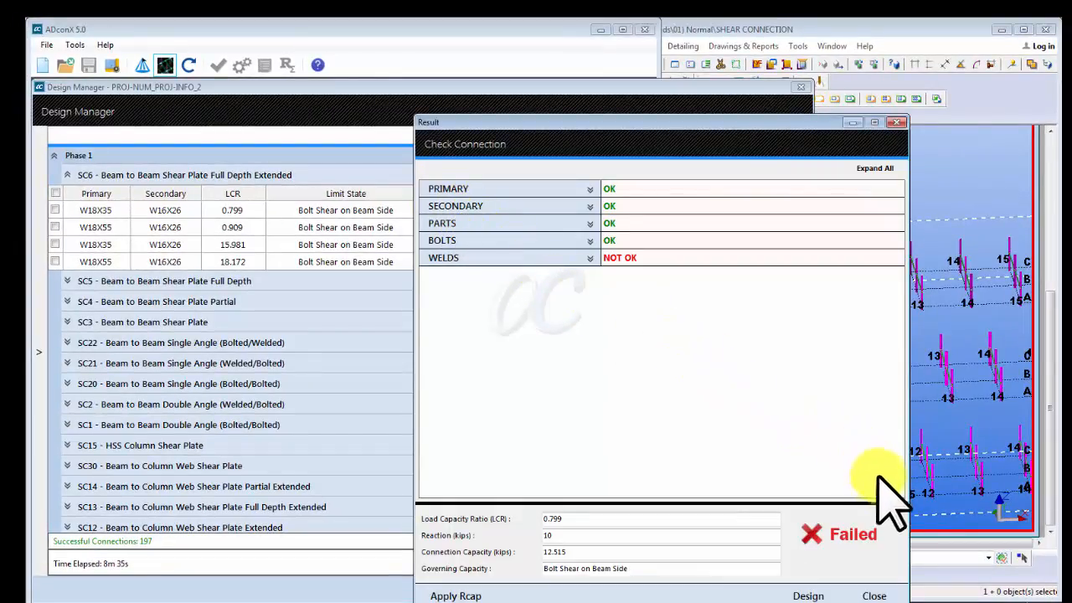
{"action": "left_click", "coordinate": [809, 595]}
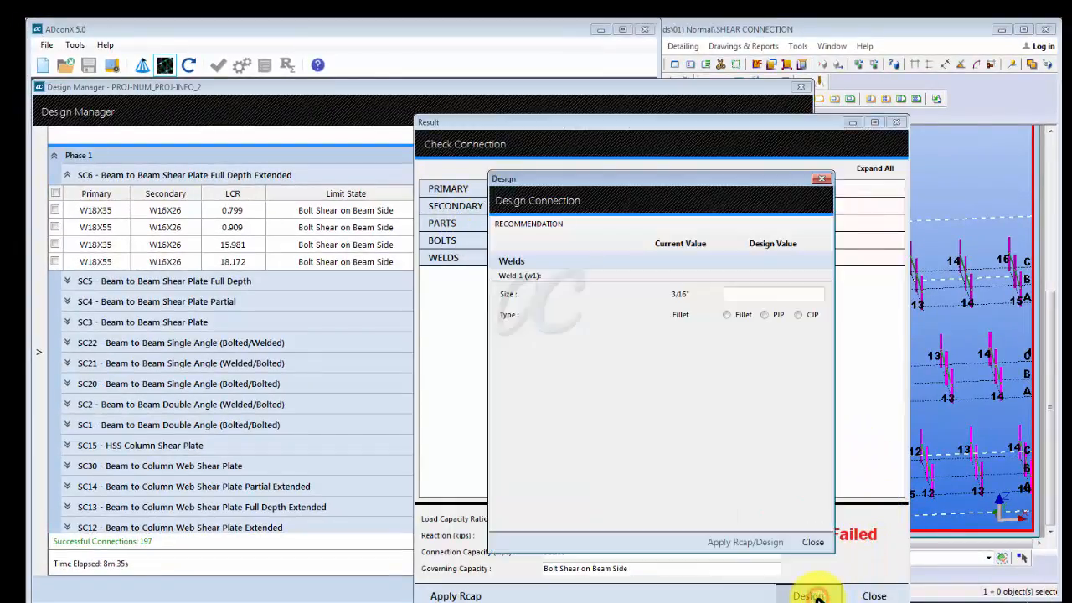
{"action": "left_click", "coordinate": [816, 542]}
{"action": "left_click", "coordinate": [873, 594]}
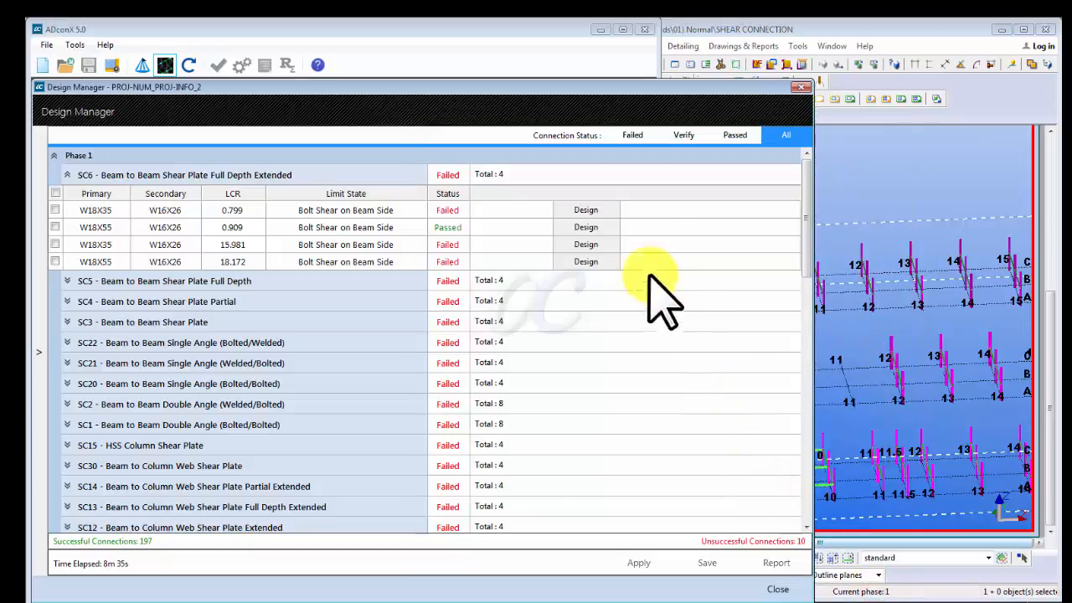
{"action": "left_click", "coordinate": [591, 210]}
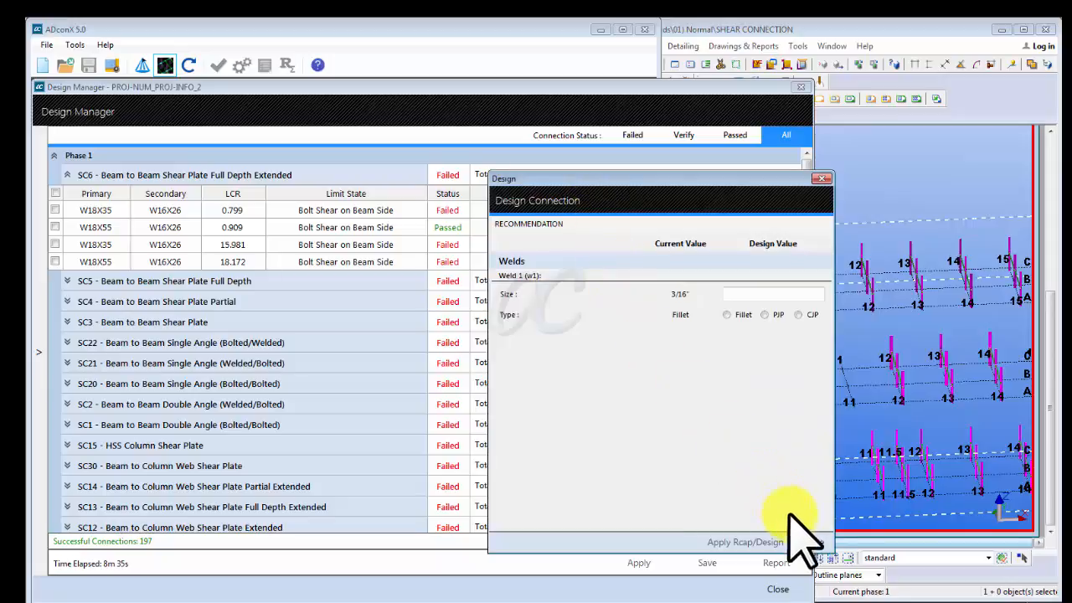
{"action": "left_click", "coordinate": [814, 541]}
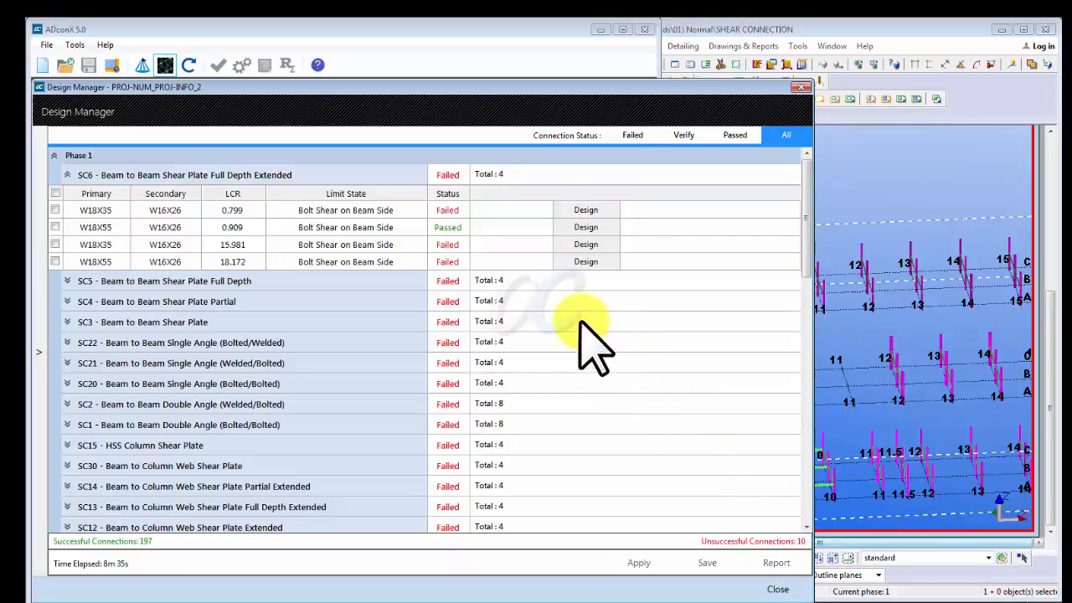
Open the check result of SC6's passed W18X55 connection and apply its Rcap values
{"action": "left_click", "coordinate": [461, 226]}
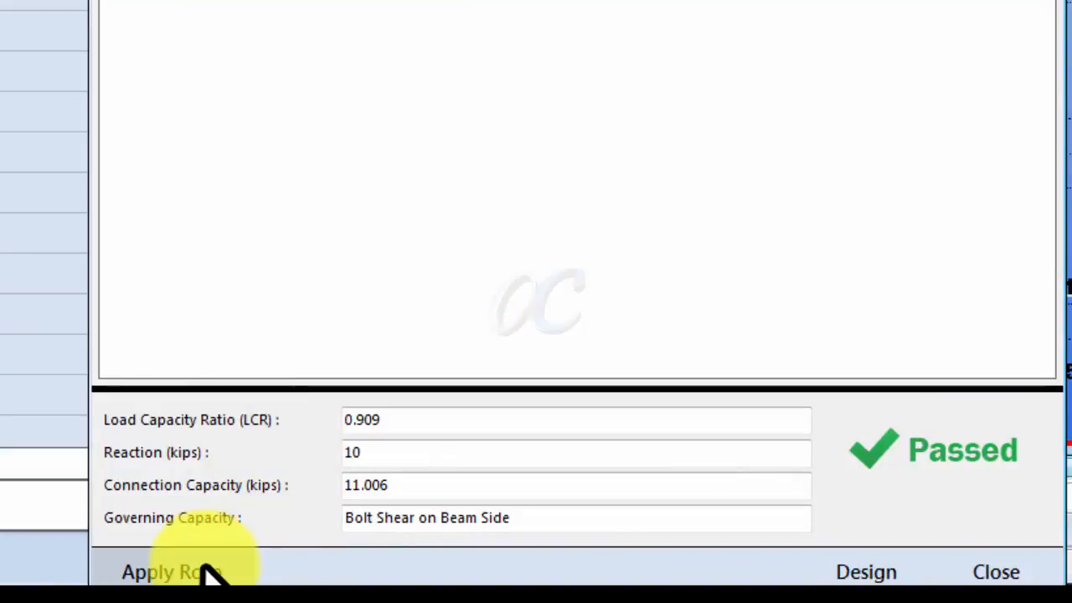
{"action": "left_click", "coordinate": [206, 571]}
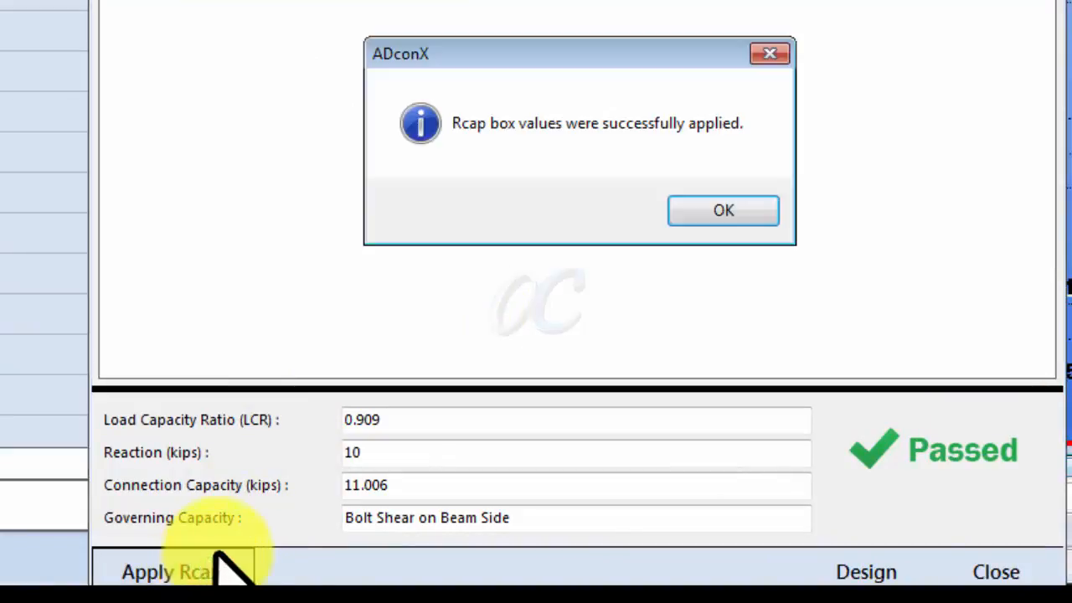
{"action": "left_click", "coordinate": [723, 215]}
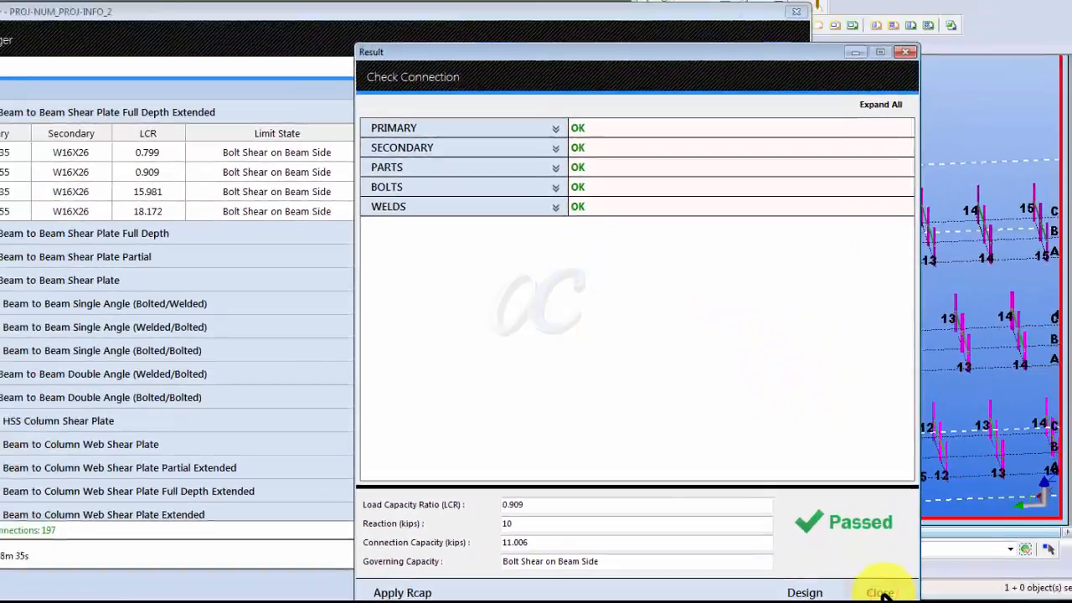
{"action": "left_click", "coordinate": [998, 573]}
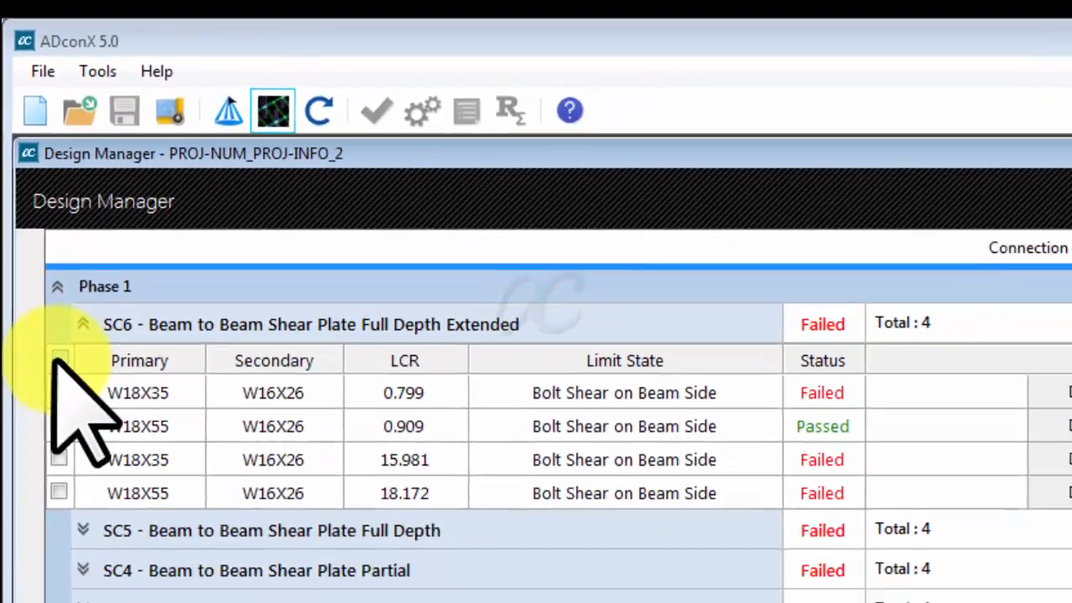
Select all the SC6 connections in Phase 1 and apply their Rcap values together
{"action": "left_click", "coordinate": [69, 419]}
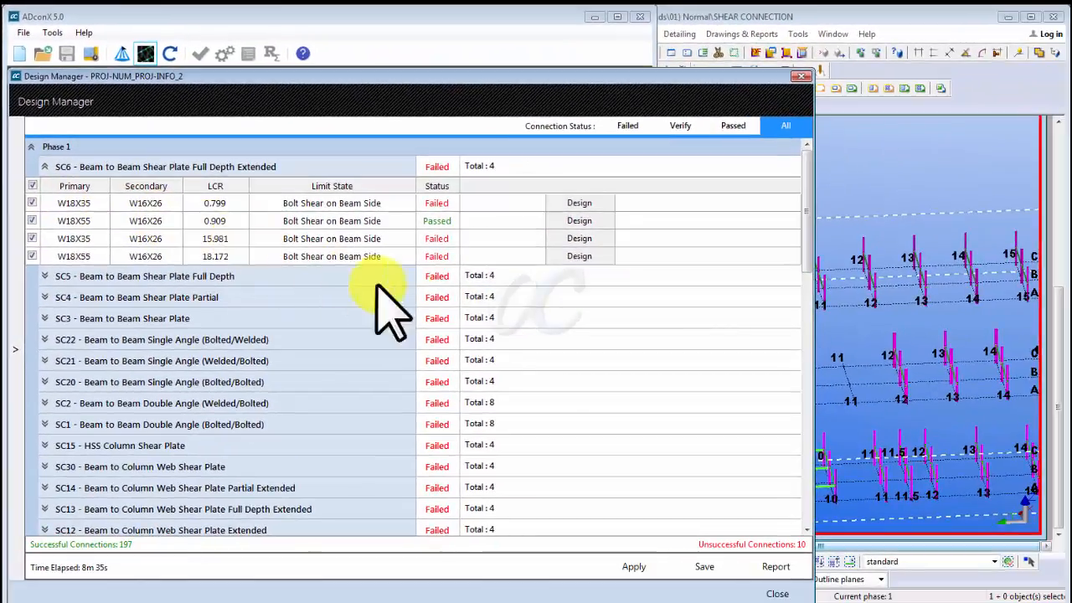
{"action": "left_click", "coordinate": [635, 566]}
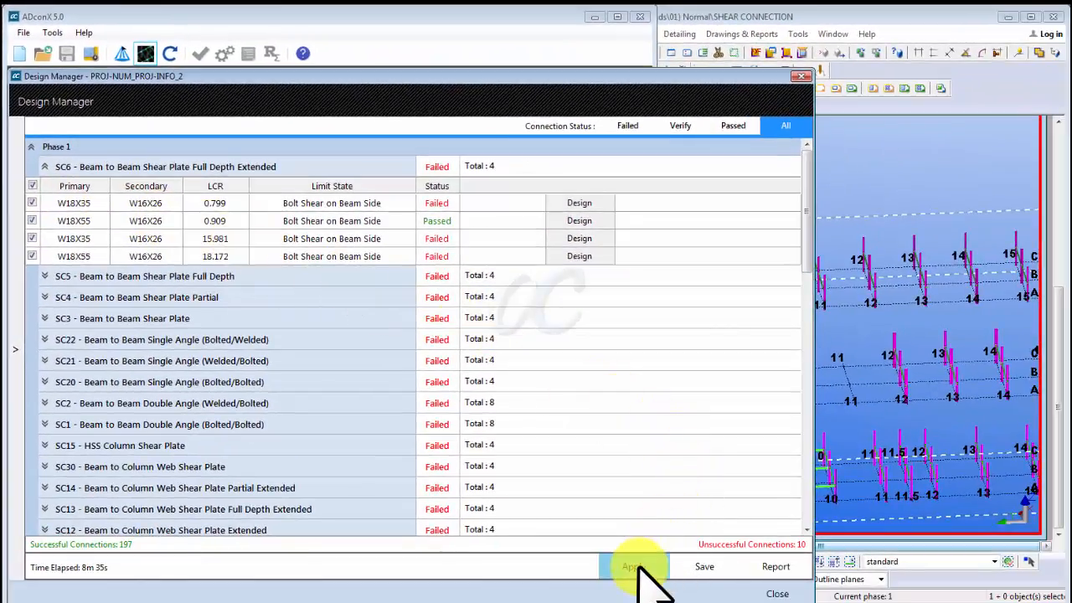
{"action": "left_click", "coordinate": [637, 568]}
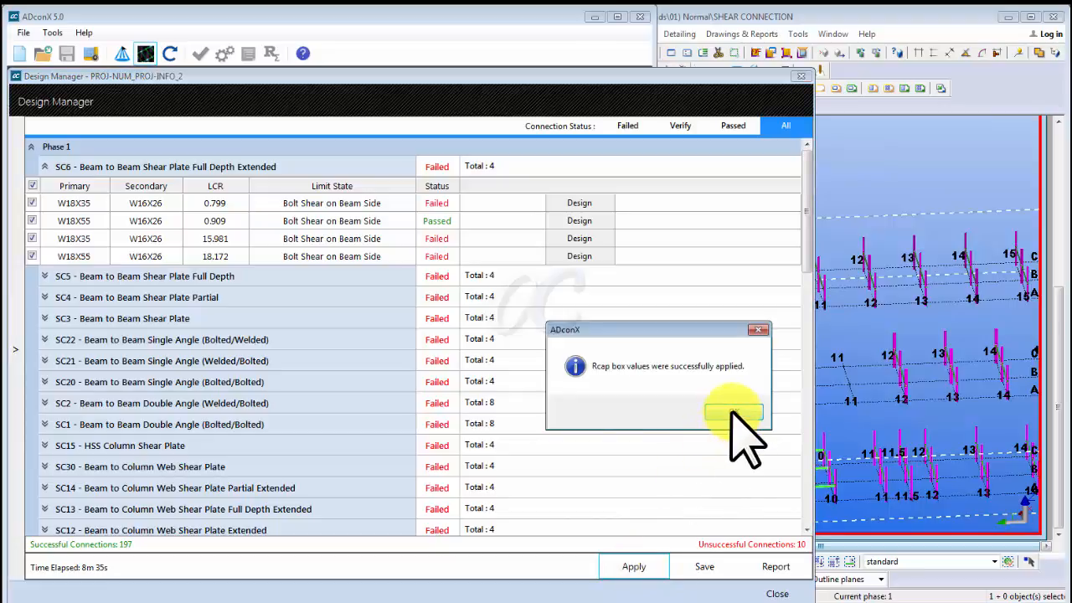
{"action": "left_click", "coordinate": [731, 413]}
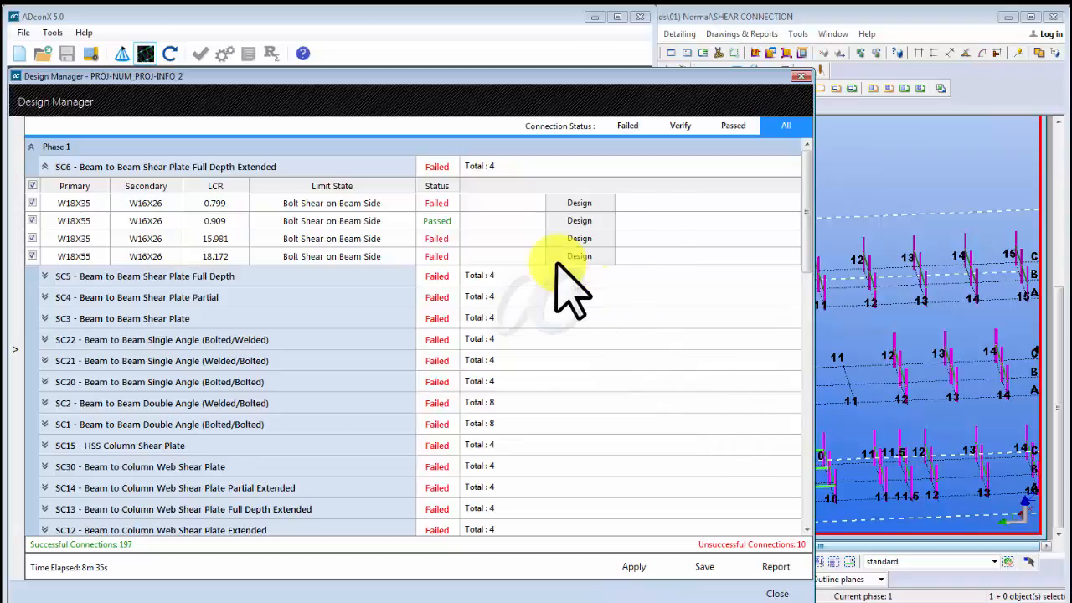
Locate beam B134(?) from the SC6 beam mark list in the Tekla Structures model and fit the work area to it
{"action": "left_click", "coordinate": [491, 166]}
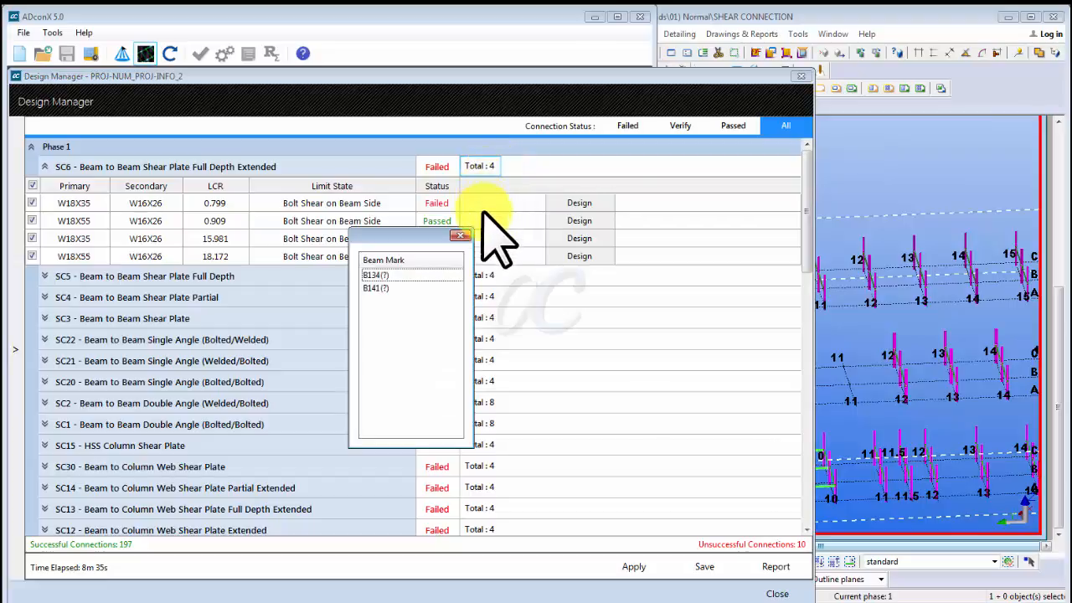
{"action": "left_click", "coordinate": [377, 274]}
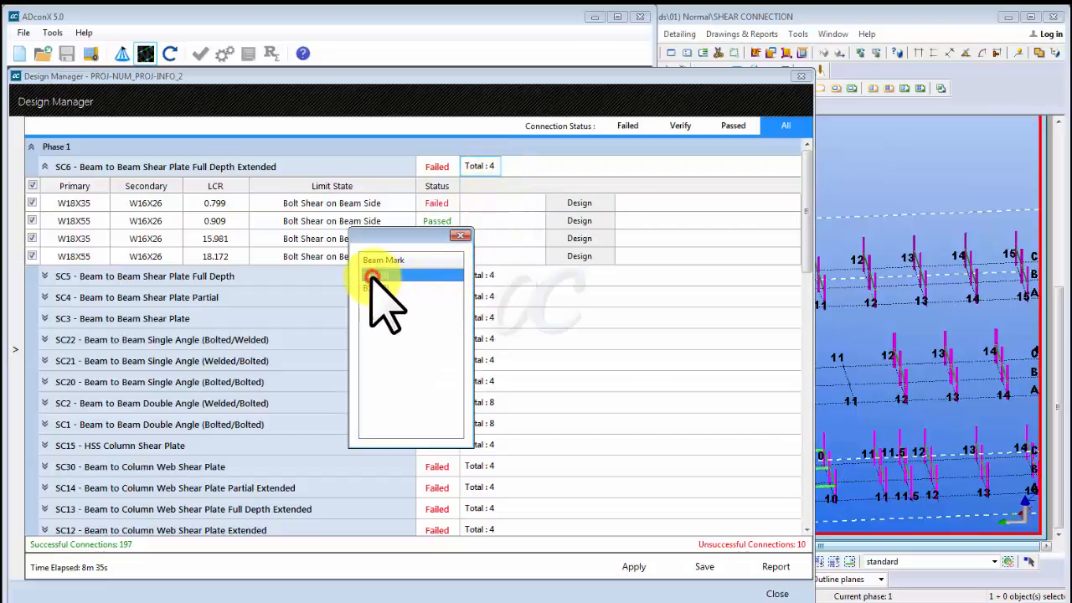
{"action": "left_click", "coordinate": [874, 178]}
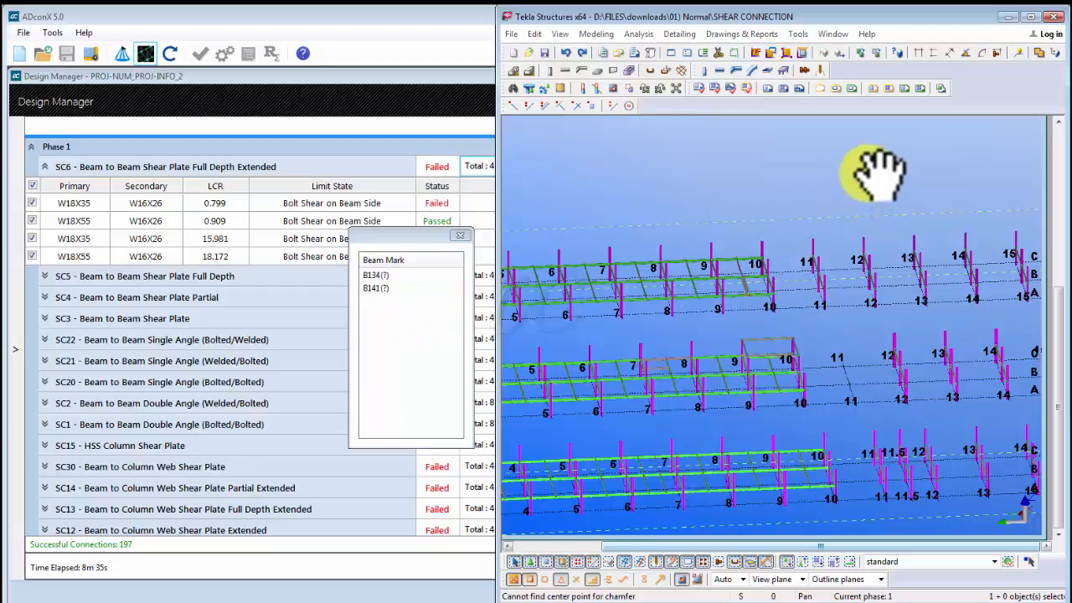
{"action": "right_click", "coordinate": [868, 173]}
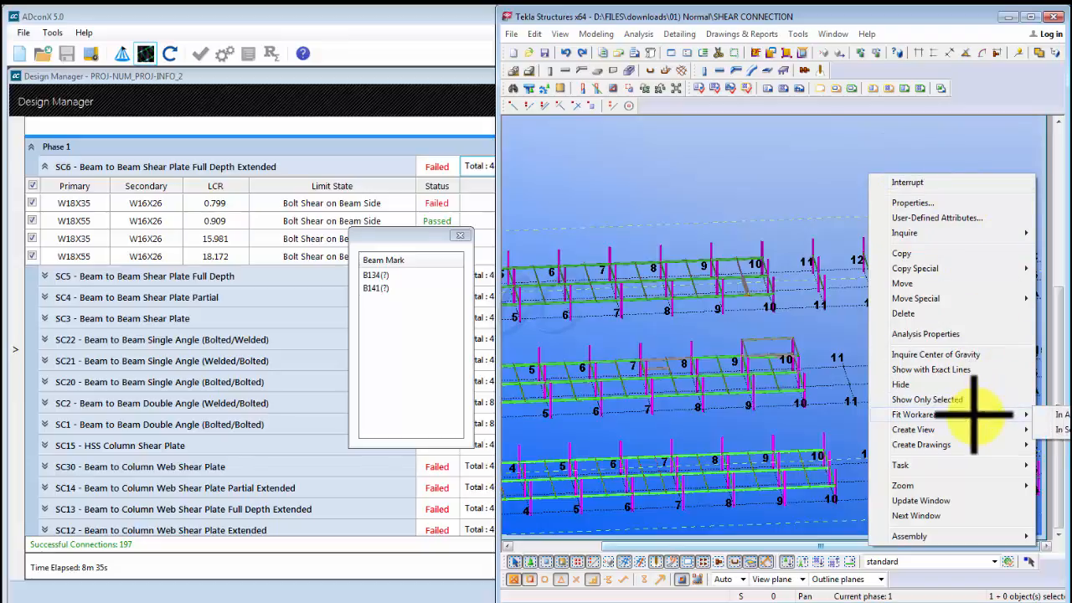
{"action": "left_click", "coordinate": [1042, 418]}
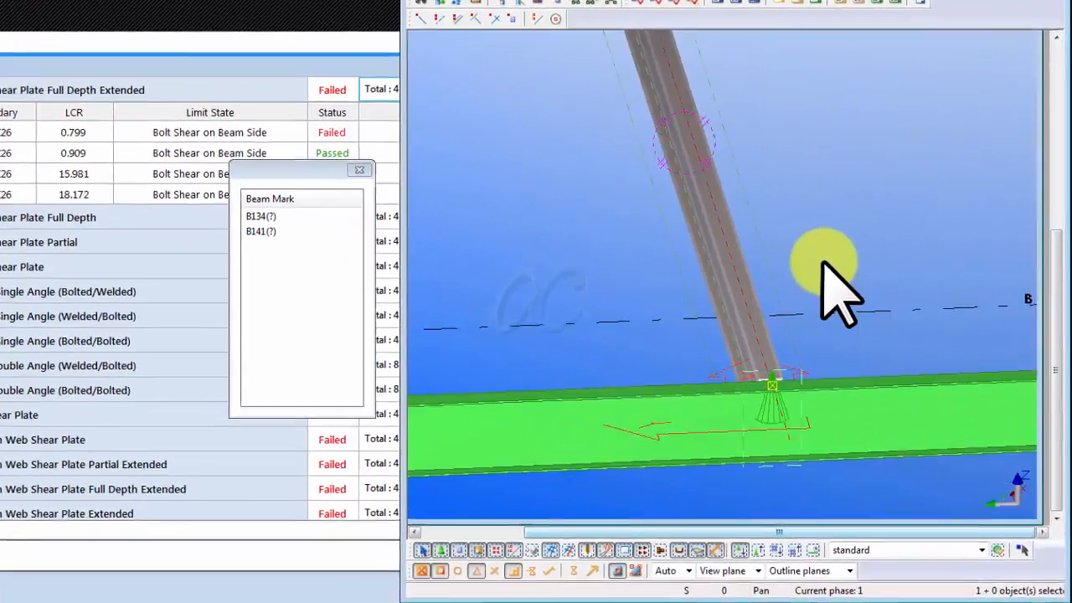
{"action": "scroll", "coordinate": [823, 261], "scroll_direction": "down", "scroll_amount": 5}
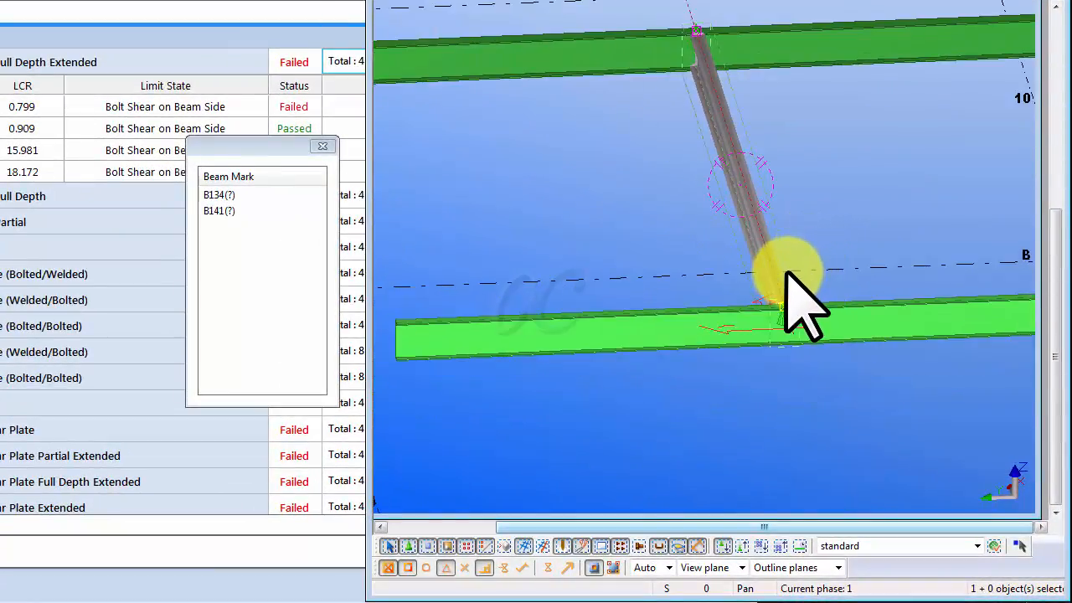
{"action": "scroll", "coordinate": [805, 287], "scroll_direction": "down", "scroll_amount": 1}
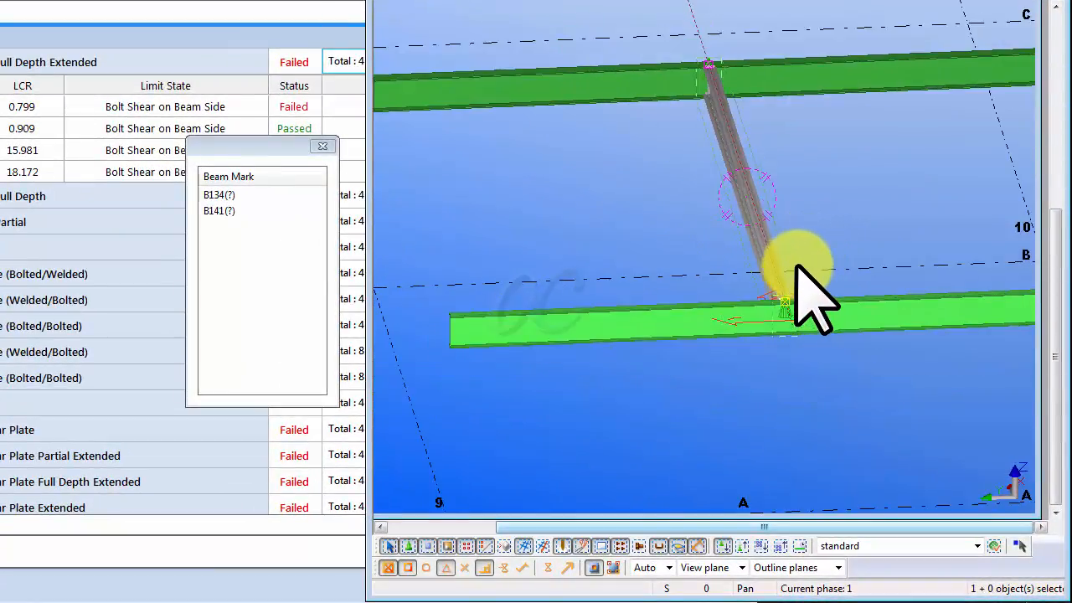
Select the located beam between the two girders in the Tekla Structures model
{"action": "left_click", "coordinate": [736, 157]}
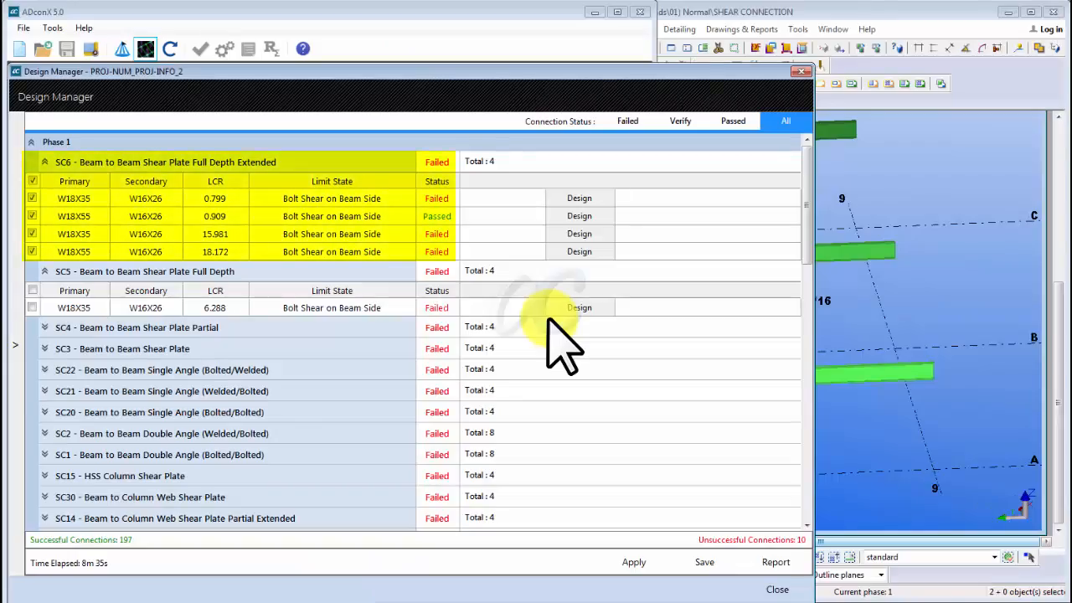
Save the selected SC6 connections from the Design Manager to the Design Manager Files folder on Local Disk (D:)
{"action": "left_click", "coordinate": [705, 559]}
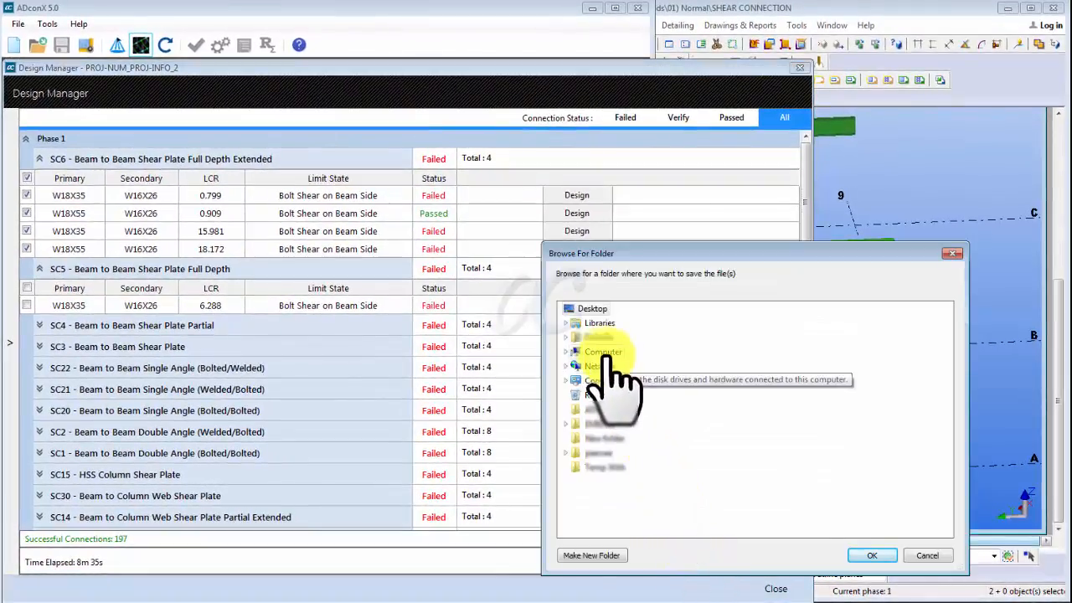
{"action": "left_click", "coordinate": [572, 352]}
{"action": "double_click", "coordinate": [616, 380]}
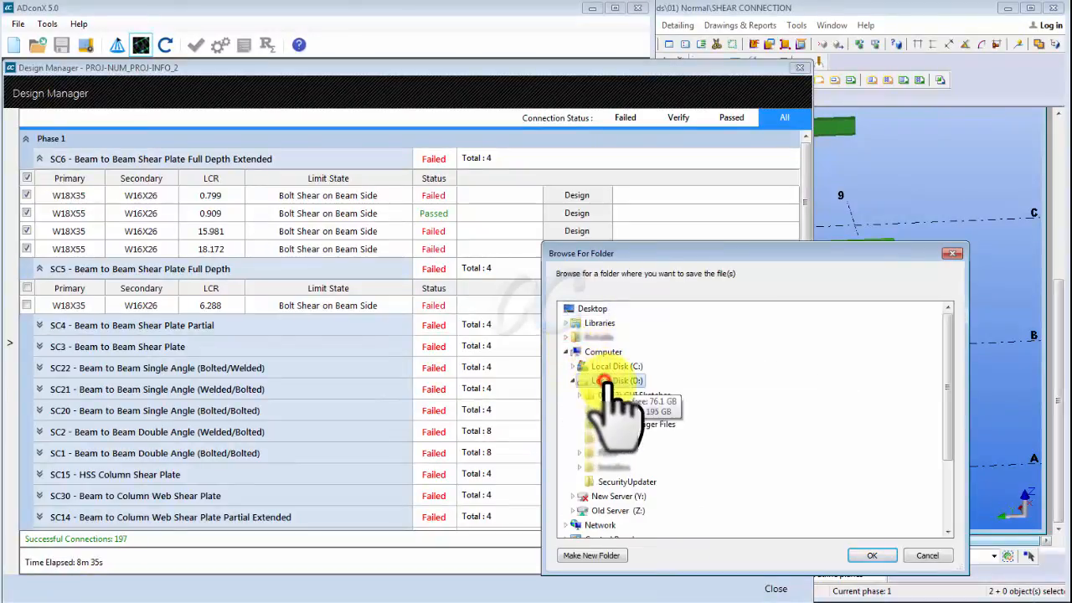
{"action": "left_click", "coordinate": [649, 423]}
{"action": "left_click", "coordinate": [858, 555]}
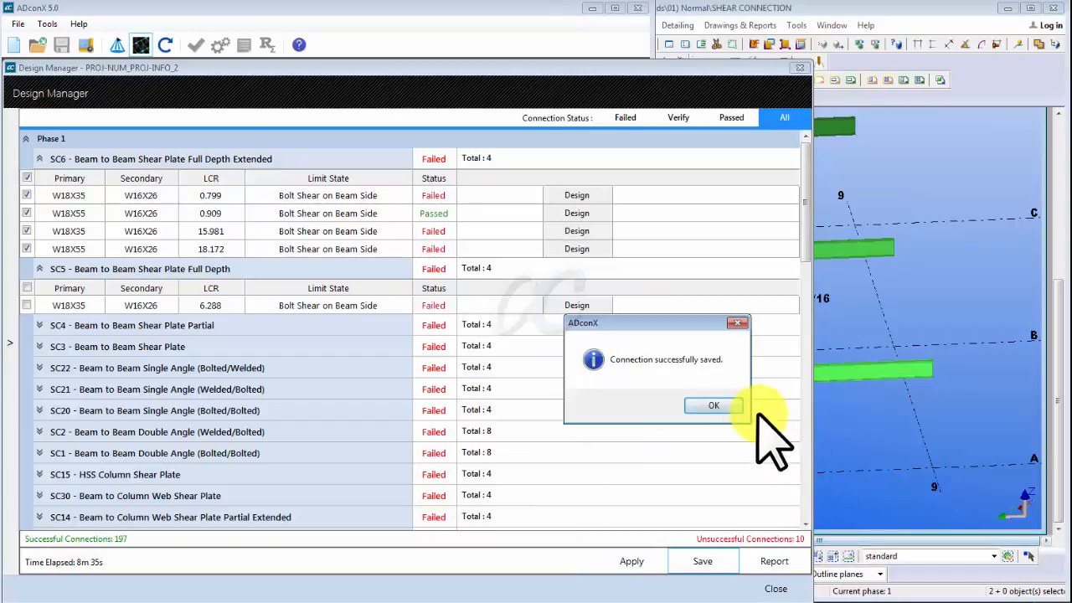
{"action": "left_click", "coordinate": [728, 405]}
Open Design Manager Files on Local Disk (D:) in Windows Explorer, place its window beside the Design Manager and select all saved SC6 files
{"action": "left_click_drag", "start_coordinate": [602, 144], "coordinate": [325, 47]}
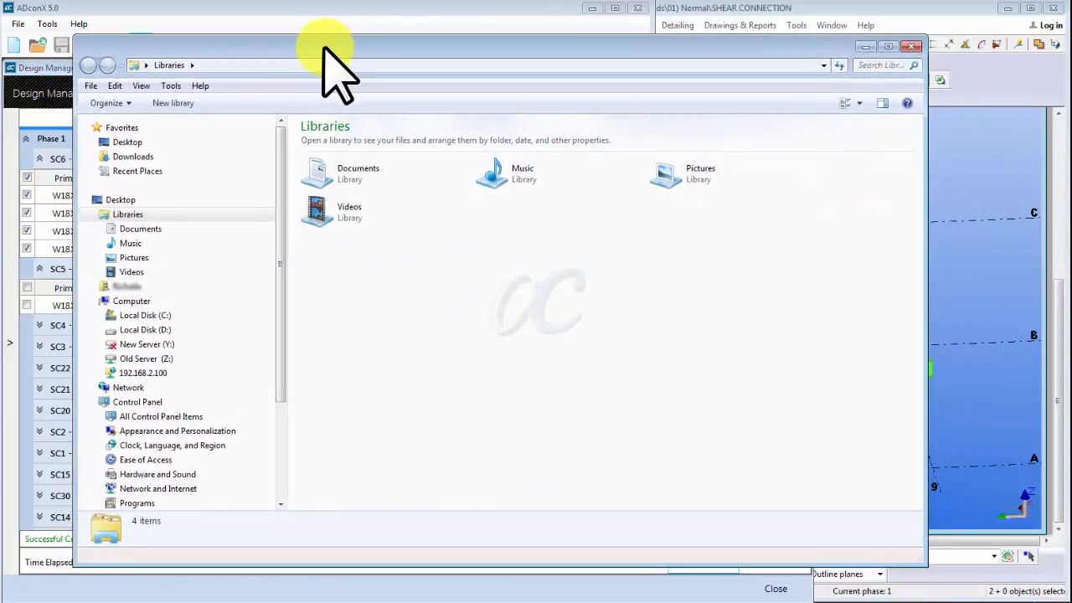
{"action": "left_click", "coordinate": [147, 329]}
{"action": "double_click", "coordinate": [339, 171]}
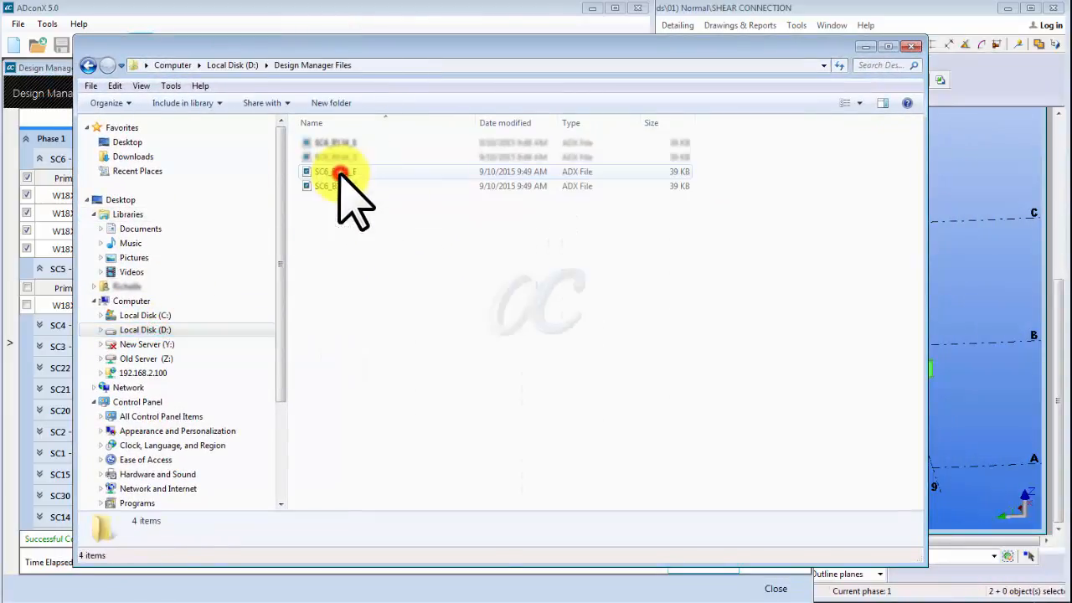
{"action": "left_click_drag", "start_coordinate": [443, 48], "coordinate": [921, 168]}
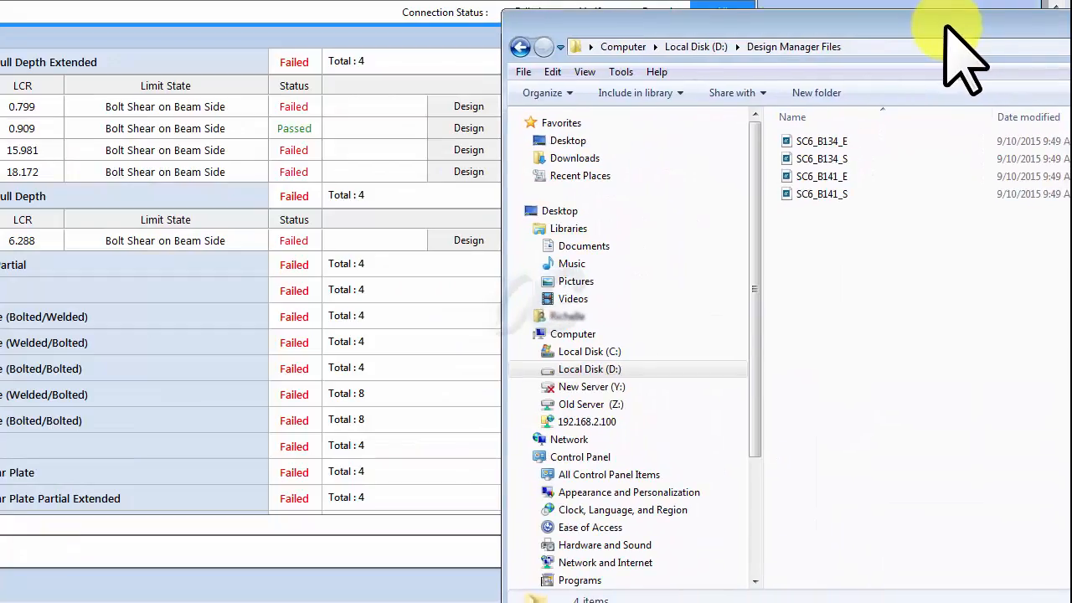
{"action": "left_click_drag", "start_coordinate": [916, 253], "coordinate": [836, 134]}
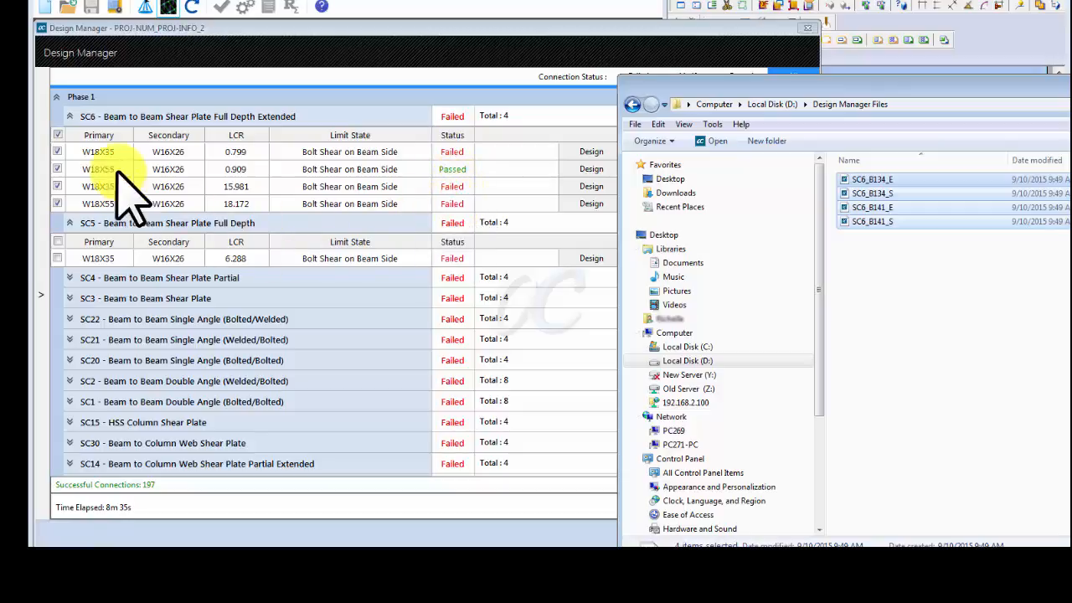
Select all SC21 Beam to Beam Single Angle (Welded/Bolted) connections in Phase 1 and save them to Design Manager Files on Local Disk (D:)
{"action": "left_click", "coordinate": [48, 267]}
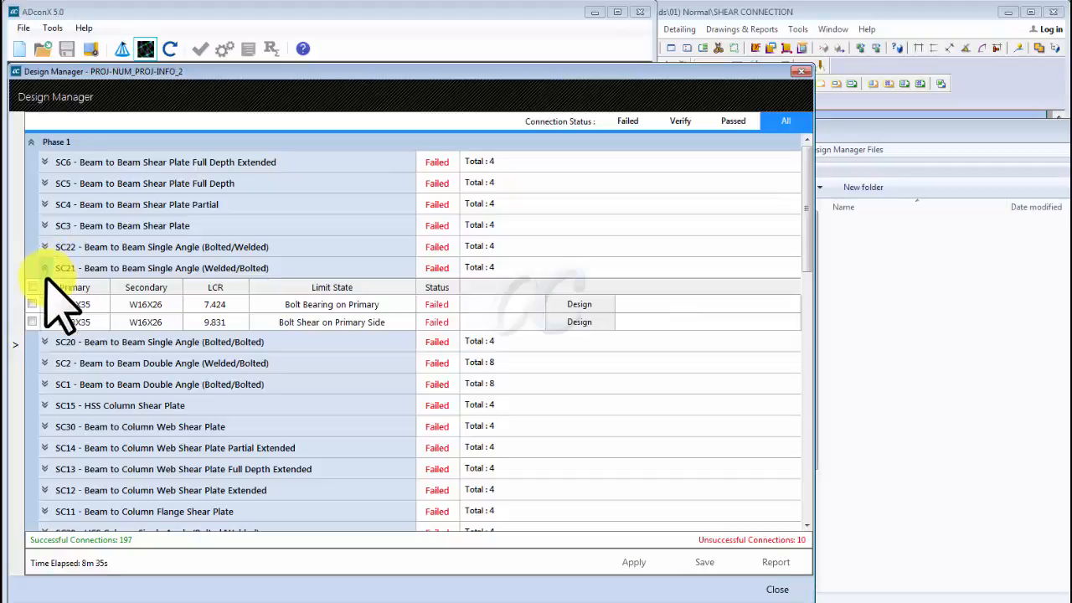
{"action": "left_click", "coordinate": [33, 286]}
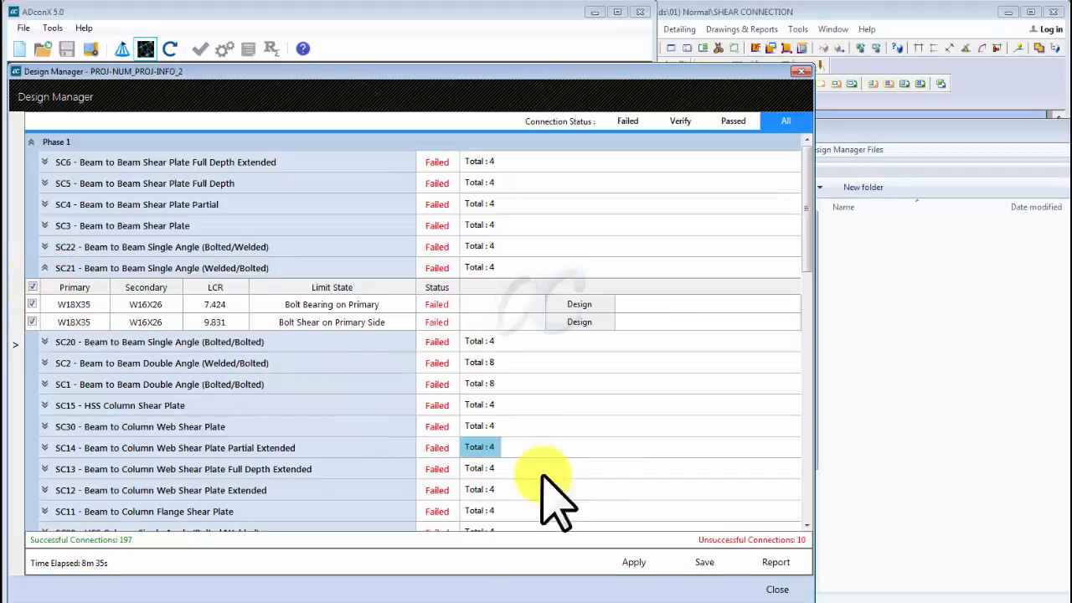
{"action": "left_click", "coordinate": [704, 561]}
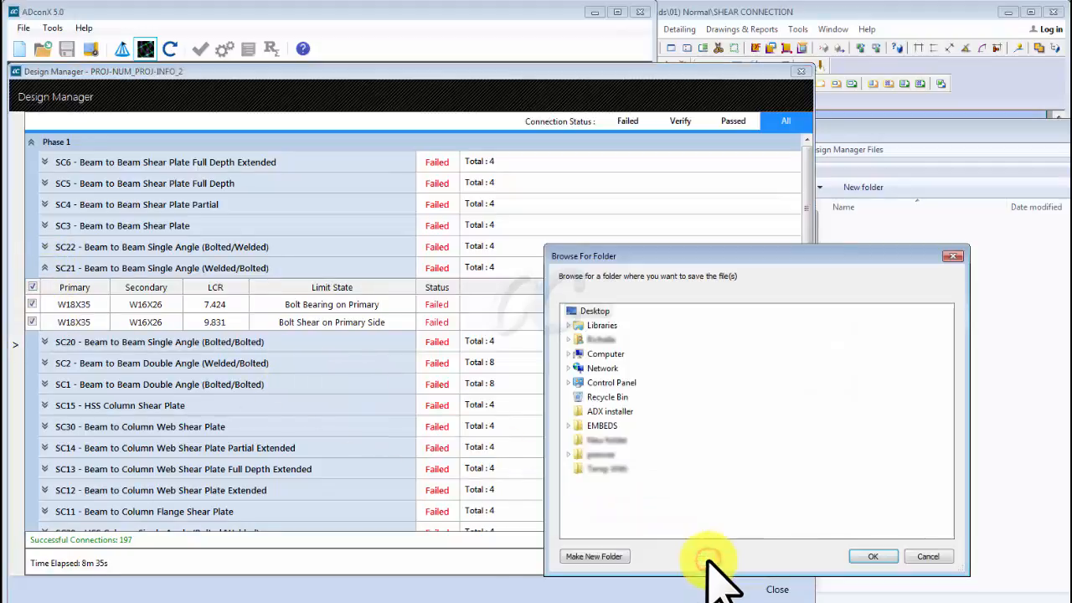
{"action": "double_click", "coordinate": [605, 353]}
{"action": "double_click", "coordinate": [619, 381]}
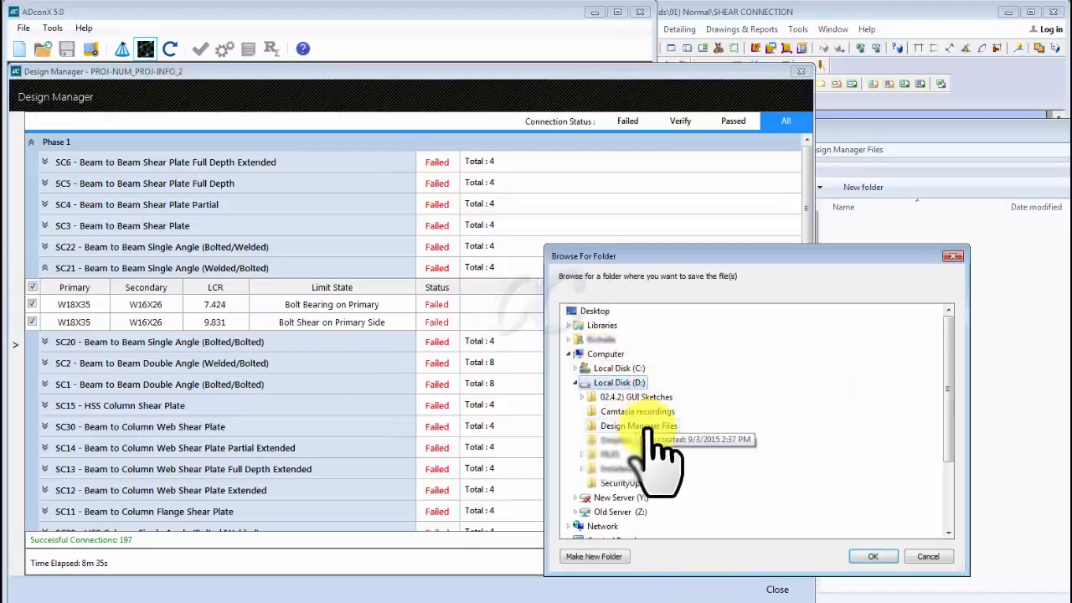
{"action": "left_click", "coordinate": [638, 426]}
{"action": "left_click", "coordinate": [873, 555]}
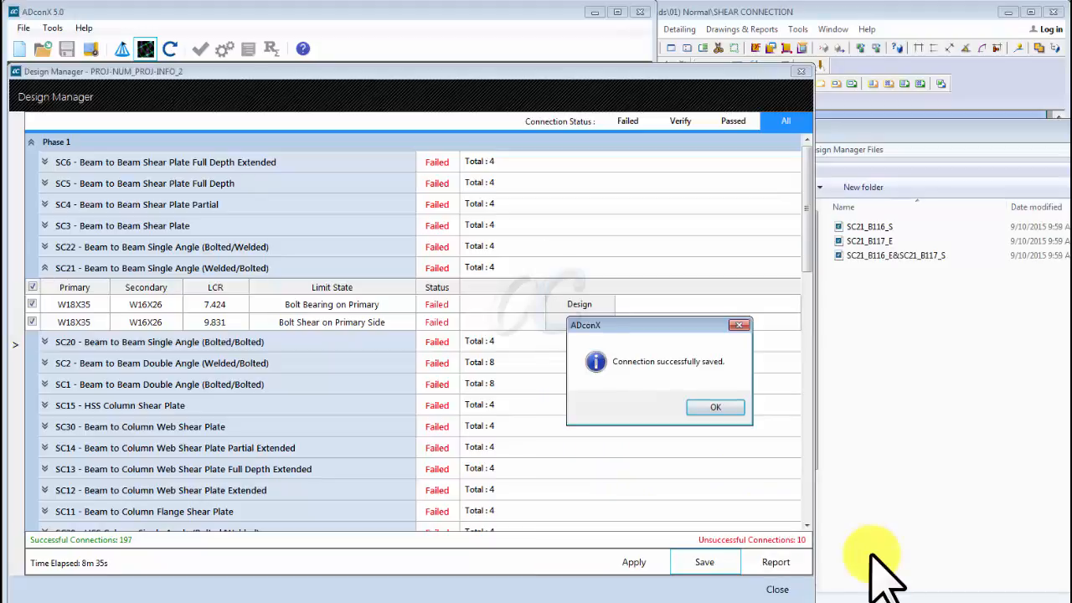
{"action": "left_click", "coordinate": [726, 408]}
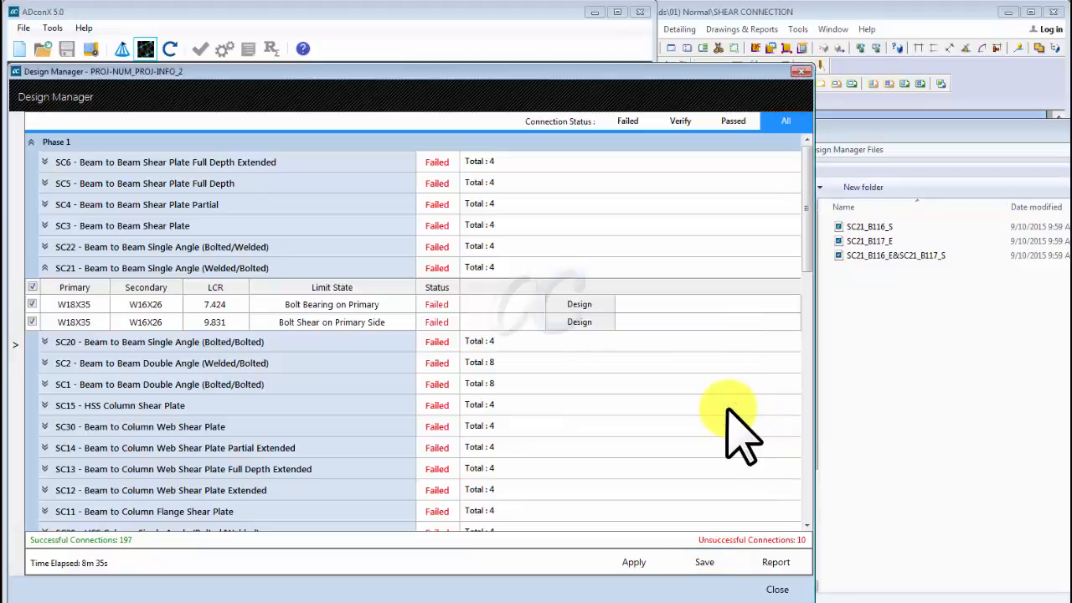
Open the saved SC21_B116_E&SC21_B117_S connection file in ADconX, review its two-way connection, and close that ADconX window
{"action": "double_click", "coordinate": [880, 255]}
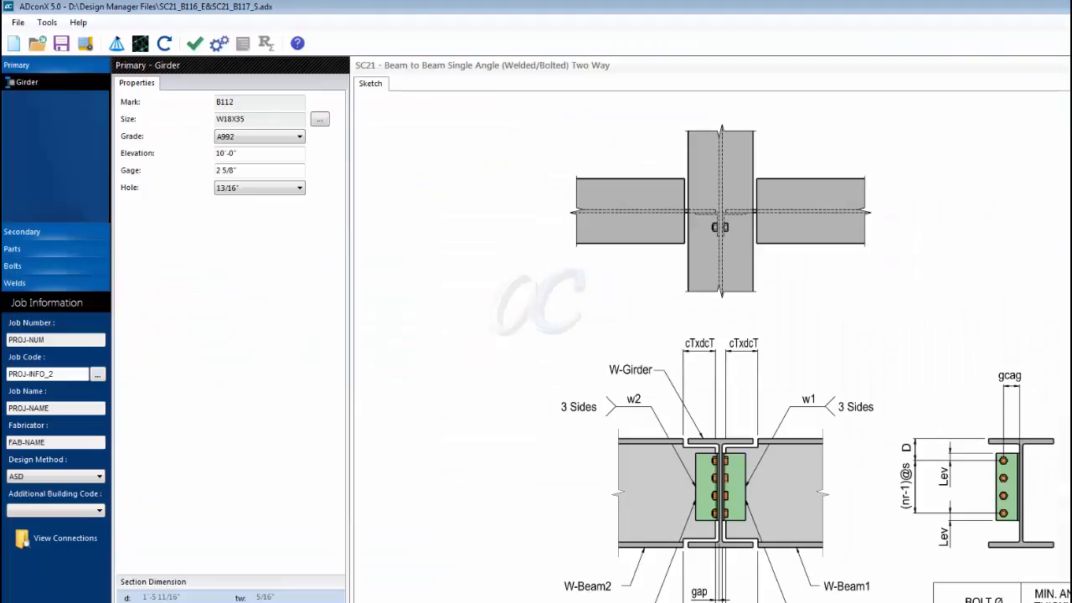
{"action": "key", "text": "super+Down"}
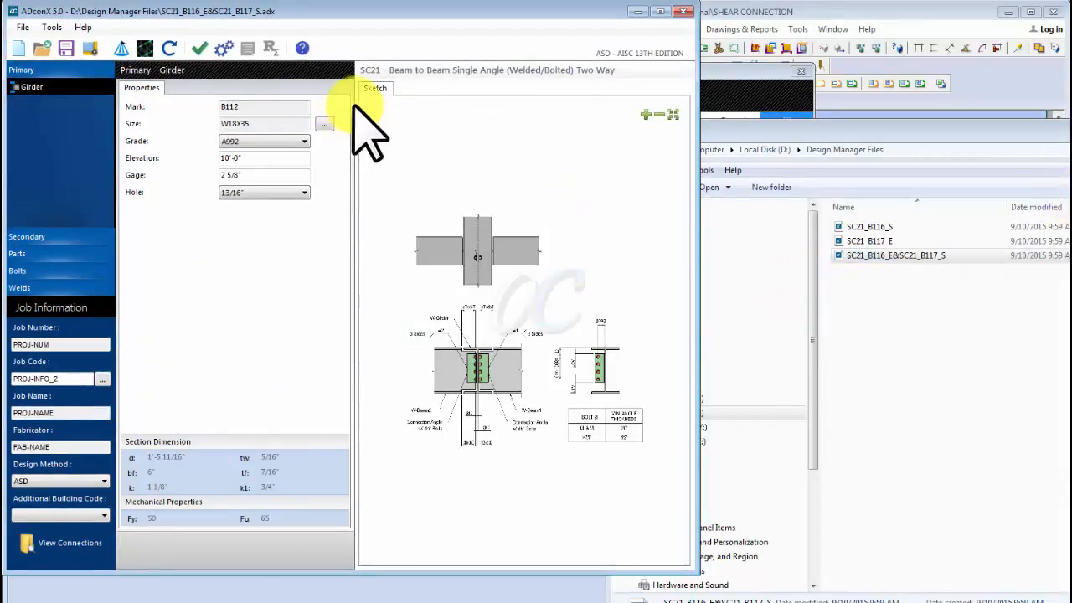
{"action": "left_click", "coordinate": [618, 72]}
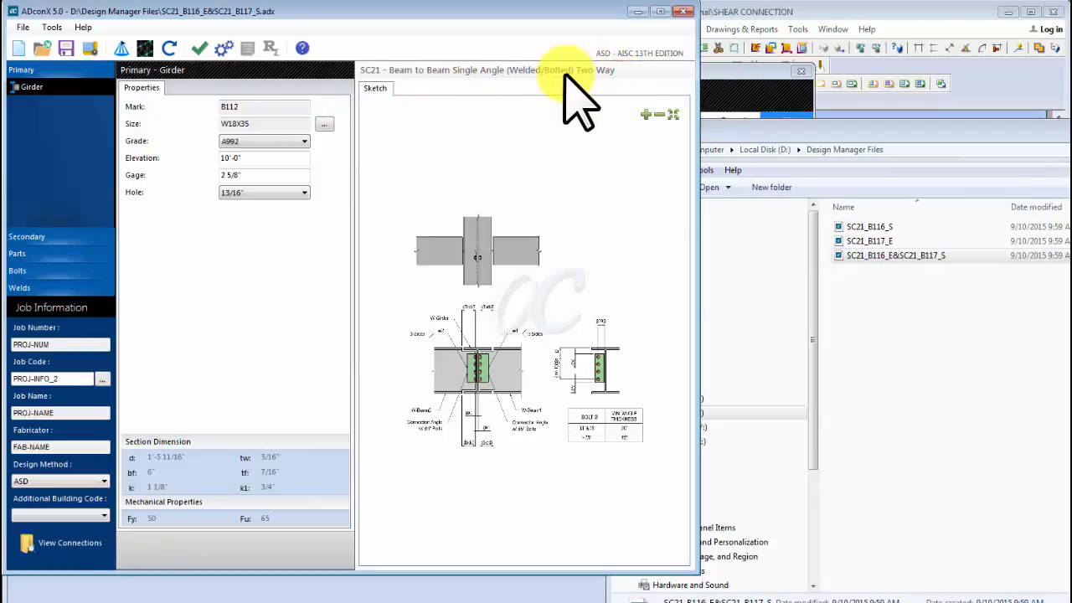
{"action": "left_click", "coordinate": [683, 12]}
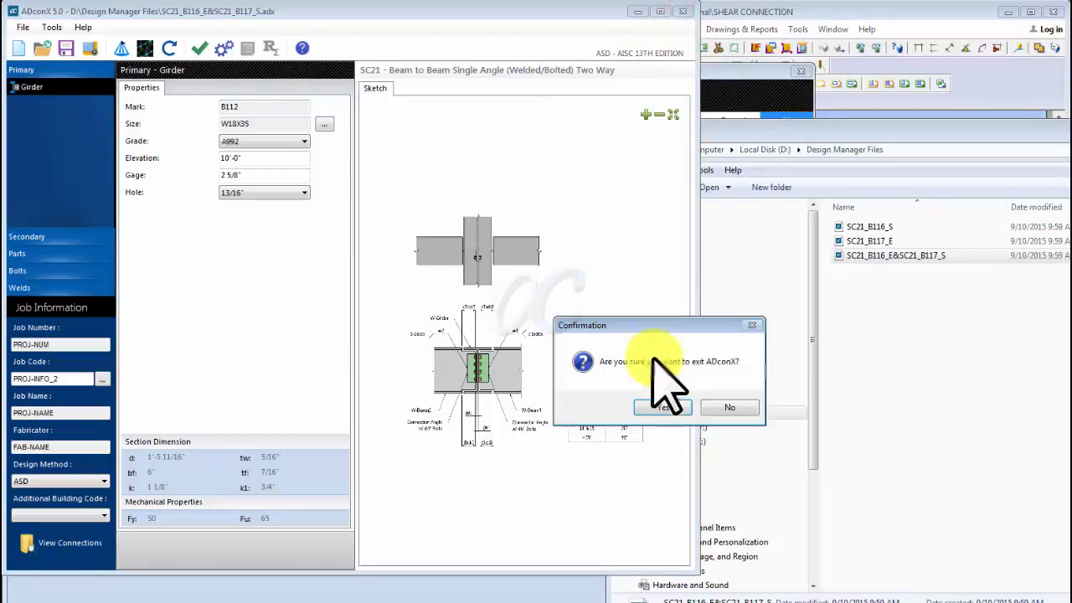
{"action": "left_click", "coordinate": [671, 407]}
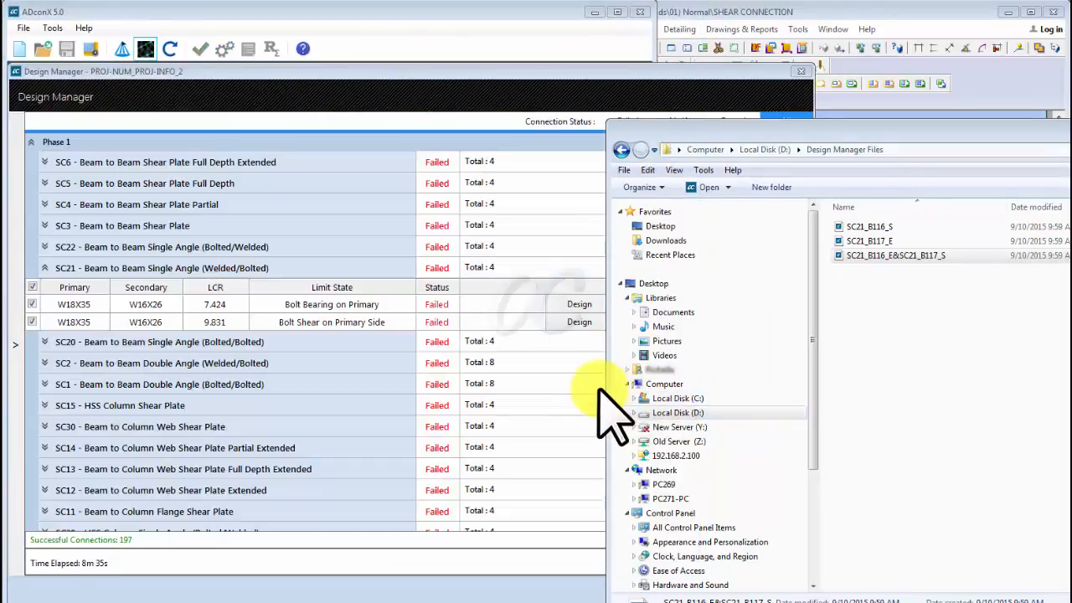
Generate reports for the selected SC21 connections from the Design Manager and save them to Design Manager Files on Local Disk (D:)
{"action": "left_click", "coordinate": [593, 100]}
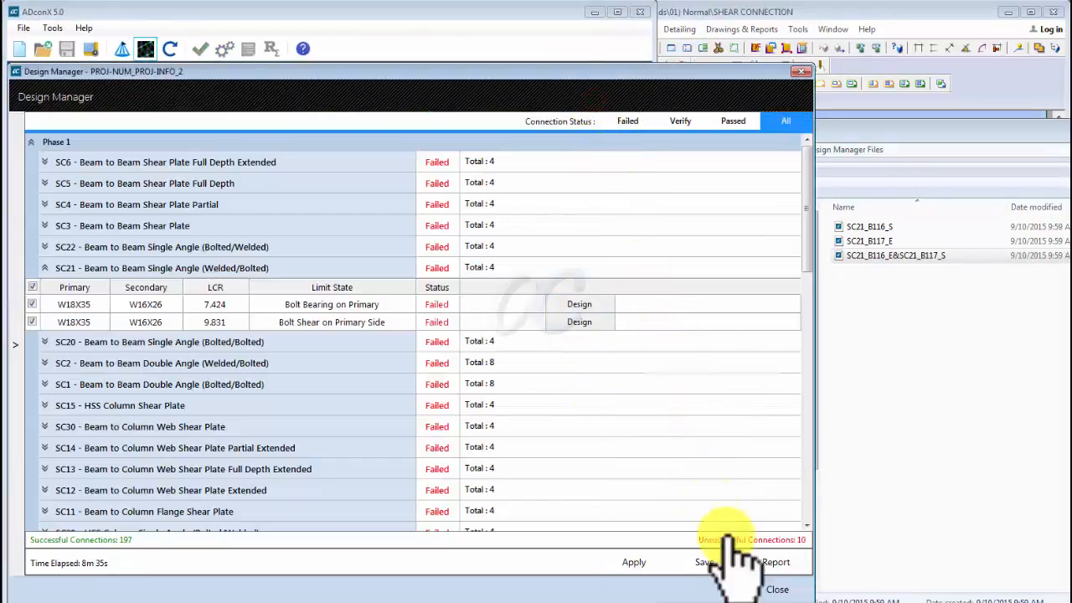
{"action": "left_click", "coordinate": [773, 563]}
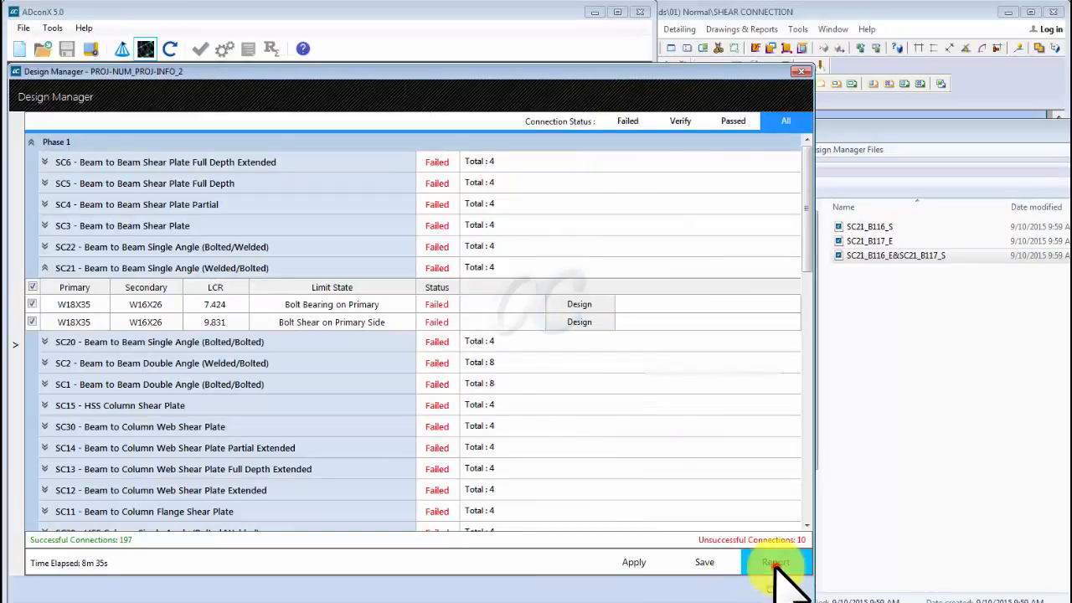
{"action": "left_click", "coordinate": [744, 494]}
{"action": "left_click", "coordinate": [744, 494]}
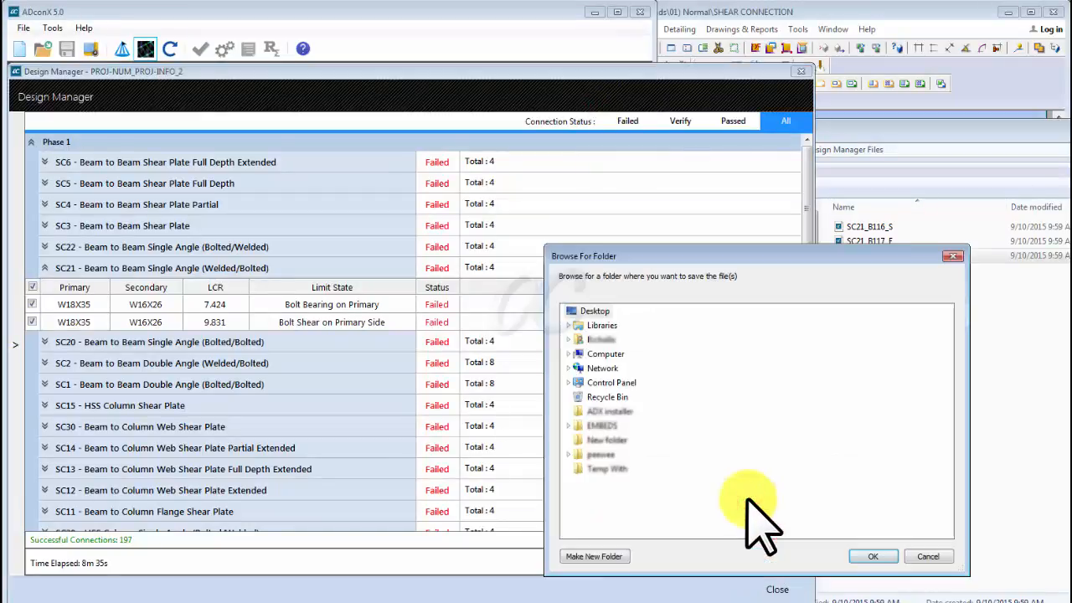
{"action": "double_click", "coordinate": [607, 353]}
{"action": "double_click", "coordinate": [635, 383]}
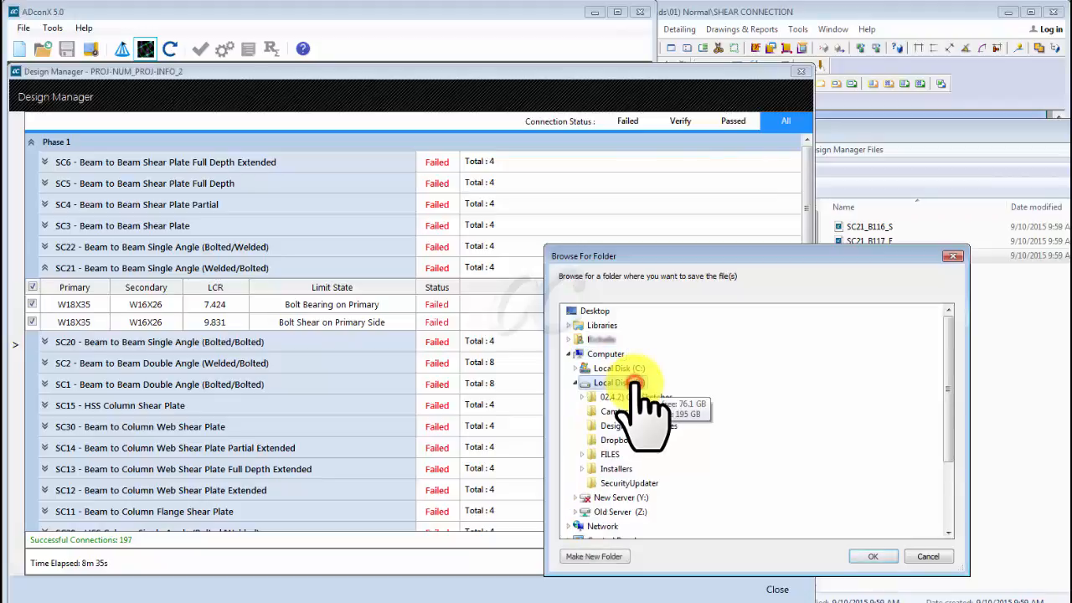
{"action": "left_click", "coordinate": [649, 425]}
{"action": "left_click", "coordinate": [858, 555]}
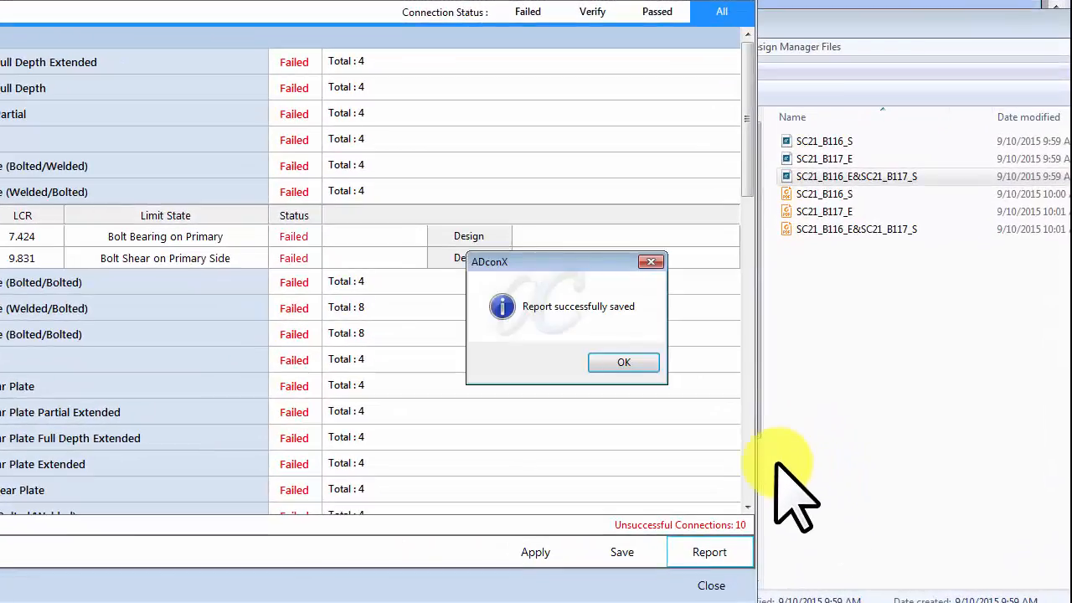
{"action": "left_click", "coordinate": [632, 362]}
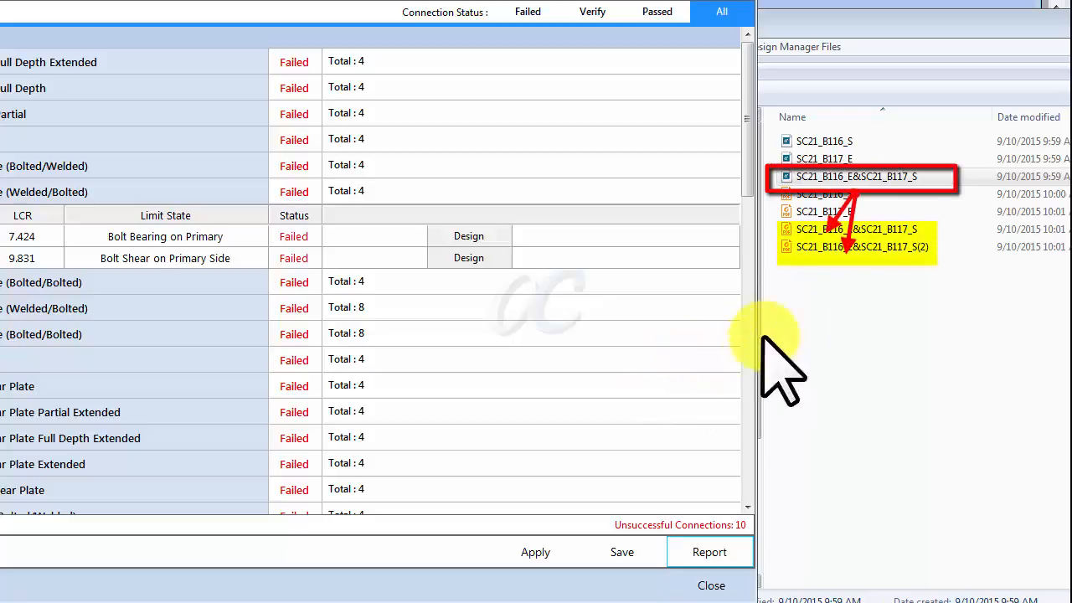
Open the SC21_B116_E&SC21_B117_S PDF report in Foxit Reader, examine its connection summary and girder schedule, and close it
{"action": "left_click", "coordinate": [872, 229]}
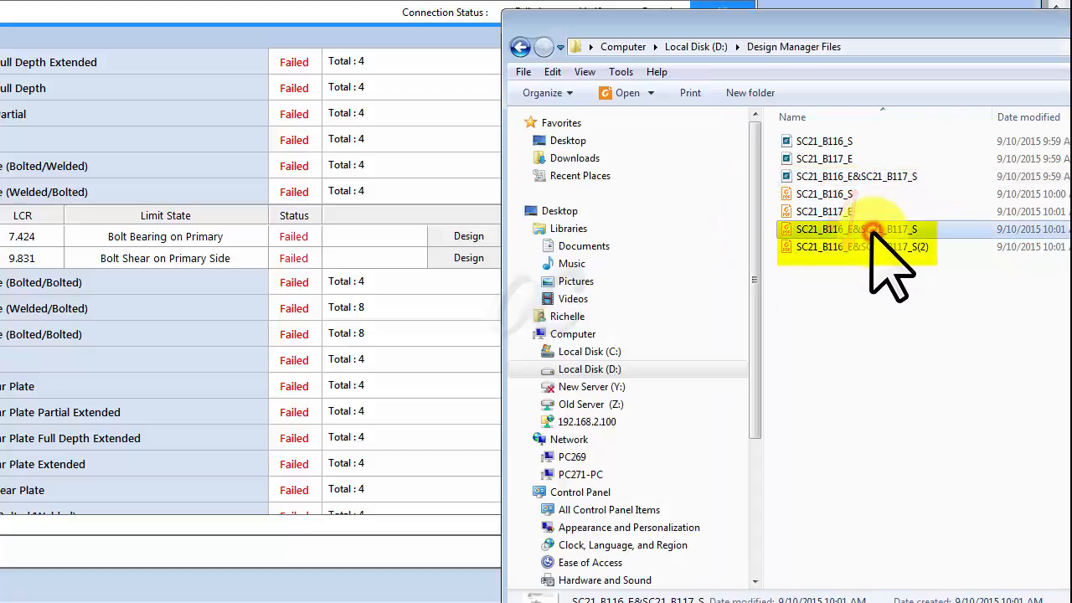
{"action": "double_click", "coordinate": [871, 231]}
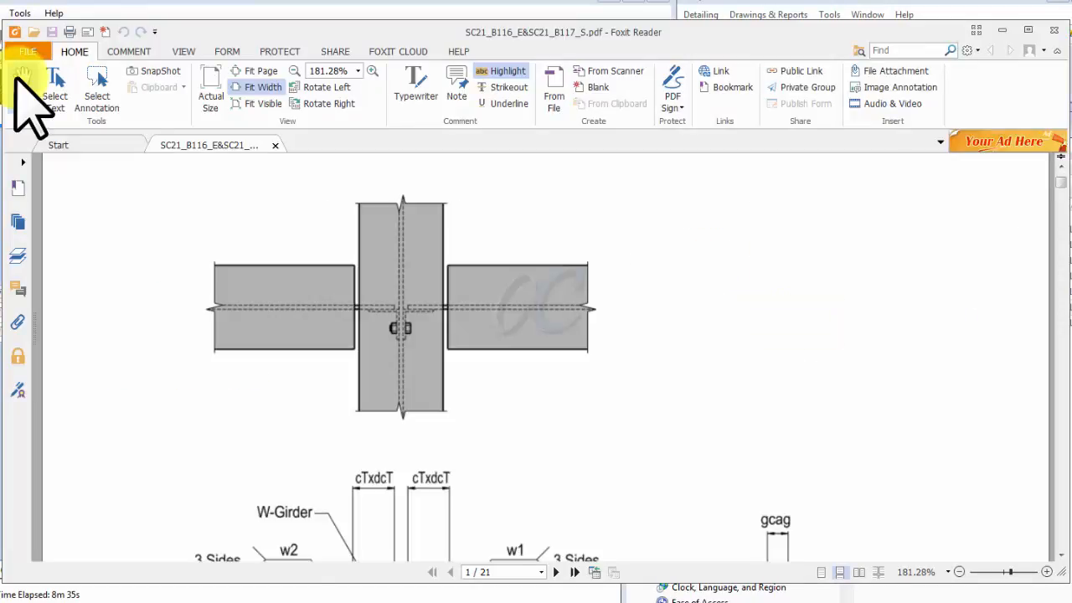
{"action": "left_click", "coordinate": [18, 77]}
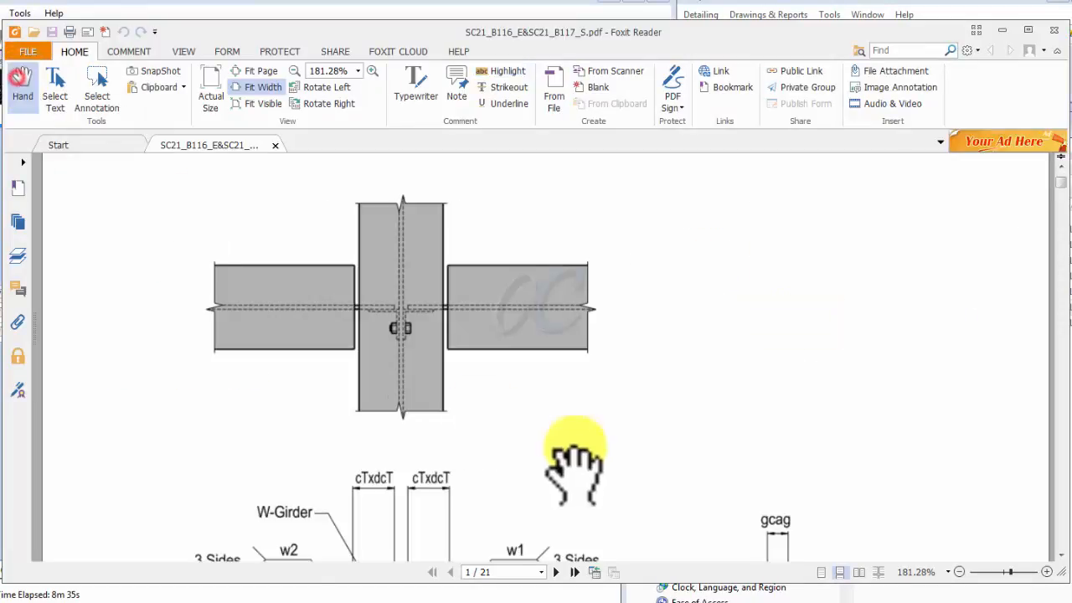
{"action": "scroll", "coordinate": [576, 468], "scroll_direction": "down", "scroll_amount": 10}
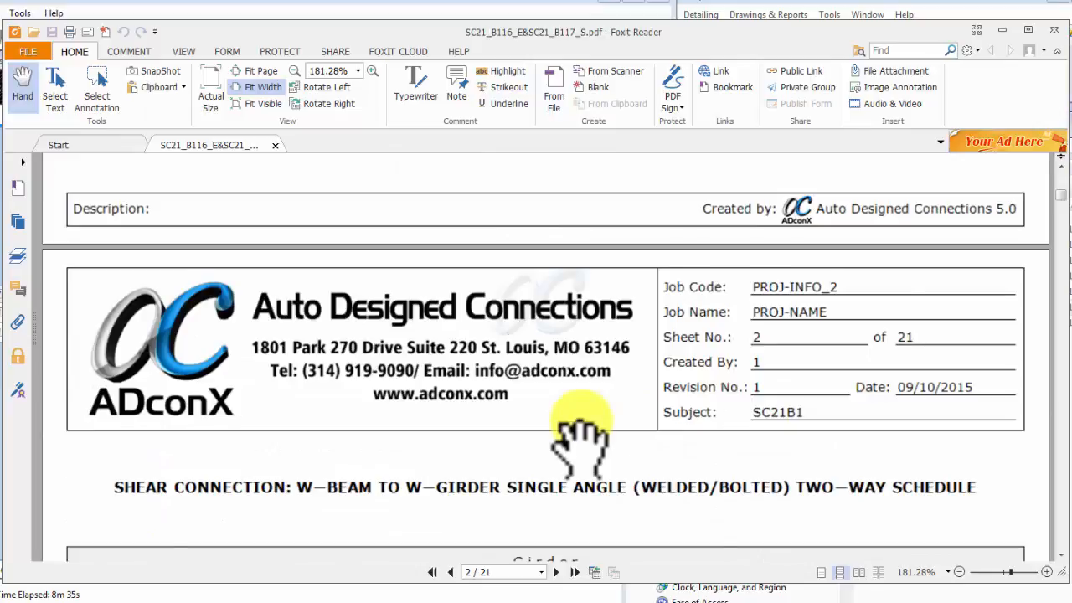
{"action": "scroll", "coordinate": [580, 444], "scroll_direction": "down", "scroll_amount": 3}
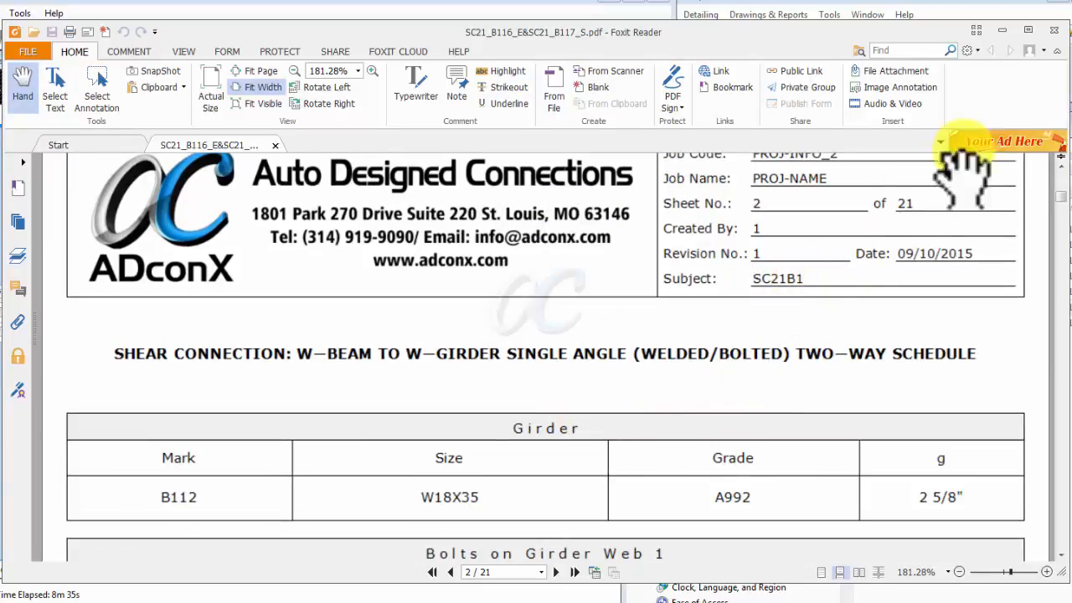
{"action": "left_click", "coordinate": [1051, 32]}
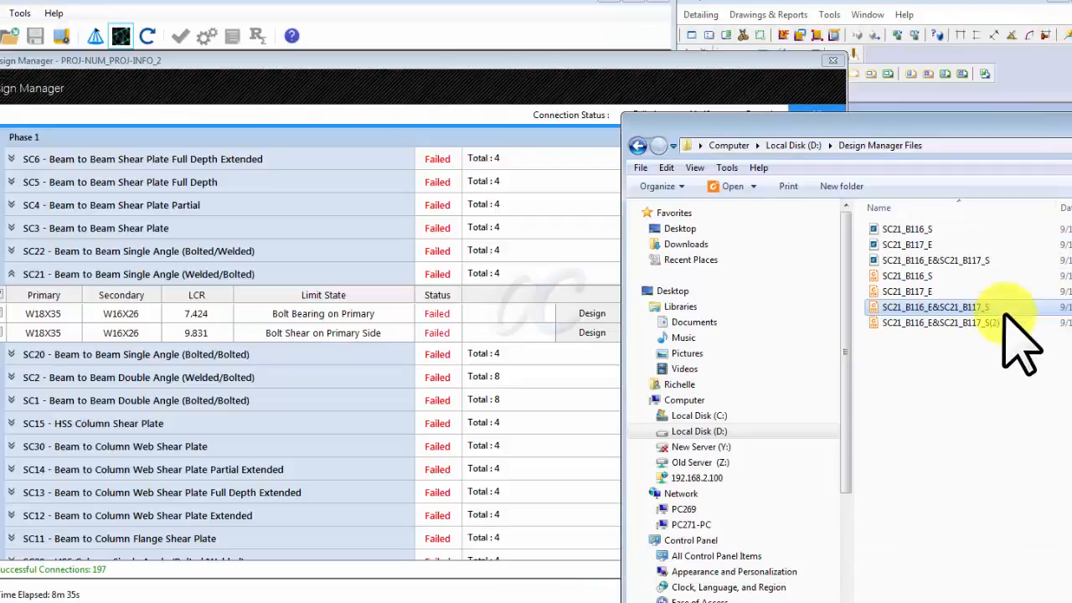
Open the SC21_B116_E&SC21_B117_S(2) PDF report and examine its subject, connection schedule and governing load and limit state
{"action": "left_click", "coordinate": [997, 322]}
{"action": "double_click", "coordinate": [996, 323]}
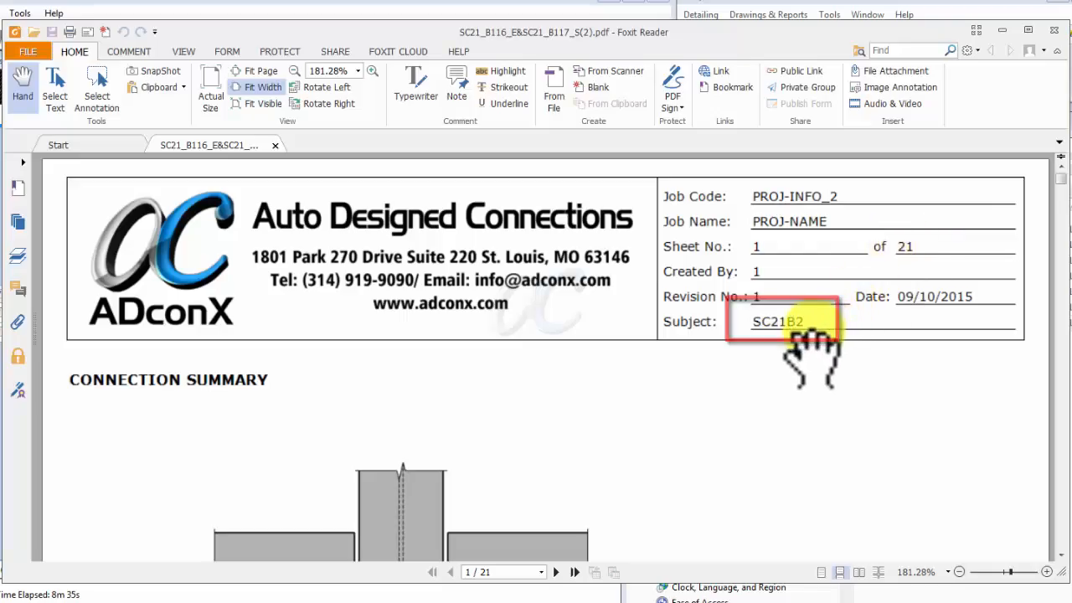
{"action": "scroll", "coordinate": [814, 352], "scroll_direction": "down", "scroll_amount": 4}
{"action": "scroll", "coordinate": [814, 352], "scroll_direction": "down", "scroll_amount": 20}
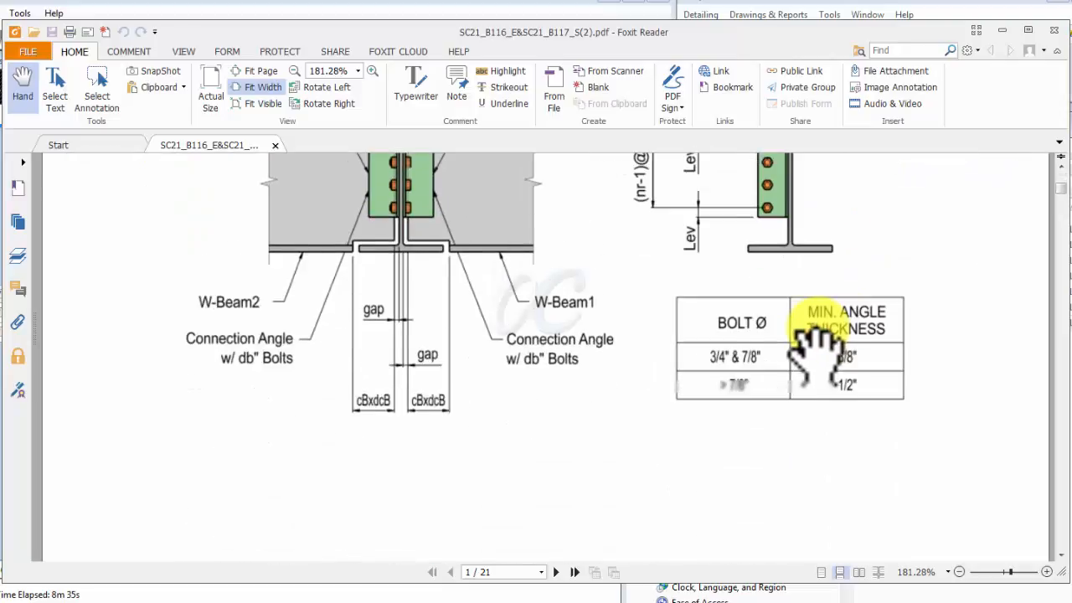
{"action": "scroll", "coordinate": [816, 351], "scroll_direction": "down", "scroll_amount": 12}
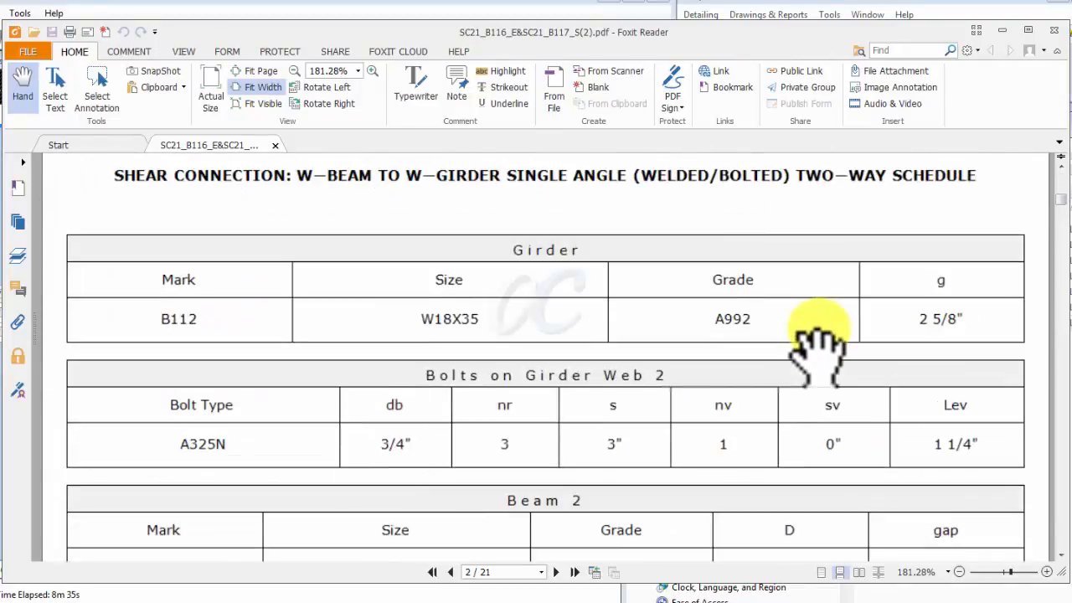
{"action": "scroll", "coordinate": [810, 352], "scroll_direction": "down", "scroll_amount": 10}
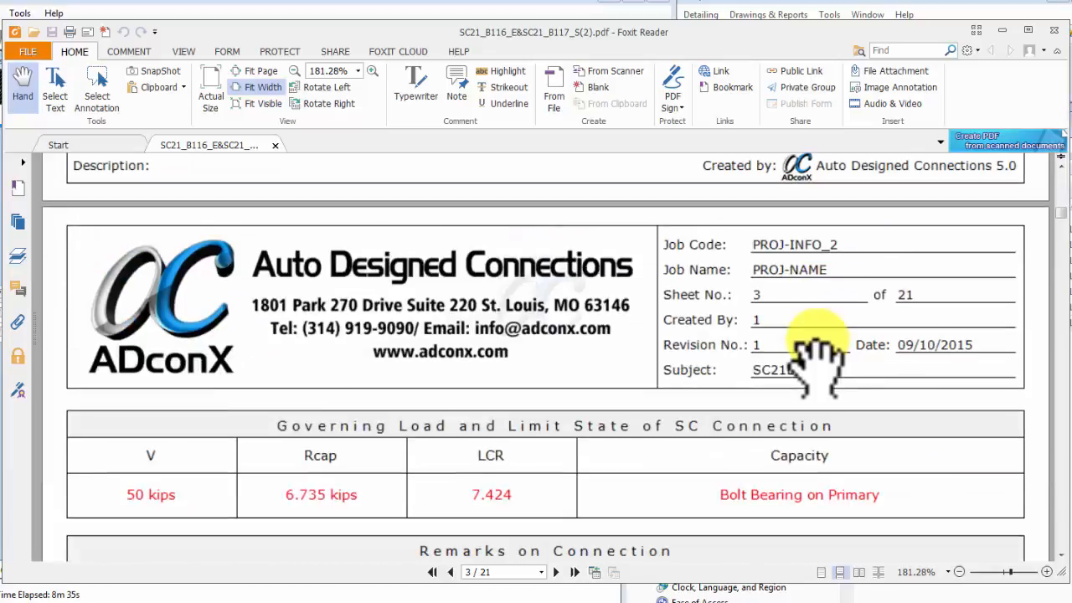
Examine the remarks on connection, weld and beam web in the SC21_B116_E&SC21_B117_S(2) report, and close the report
{"action": "scroll", "coordinate": [816, 356], "scroll_direction": "down", "scroll_amount": 4}
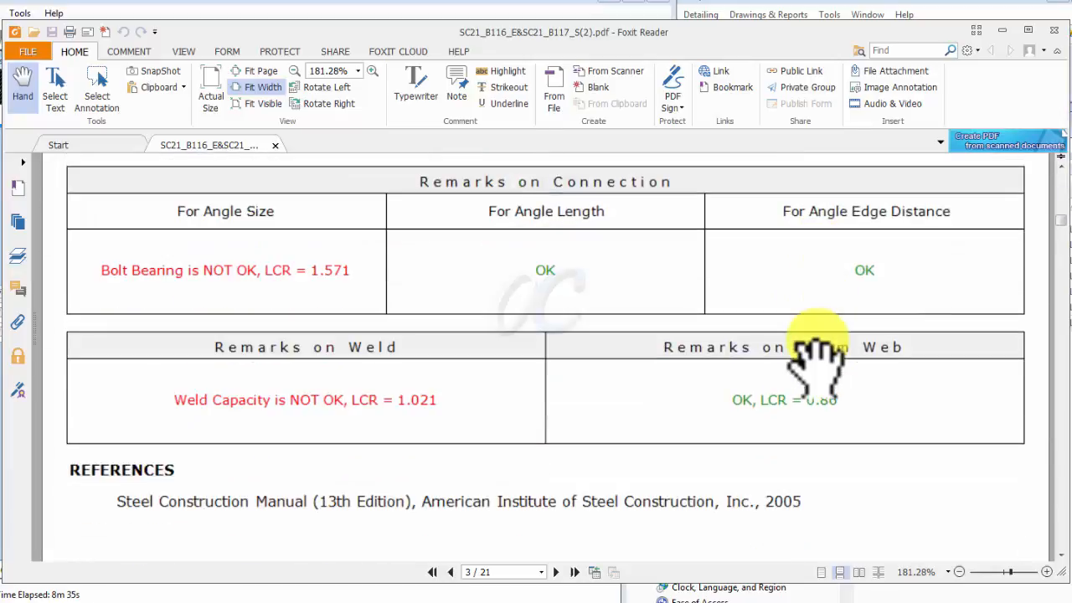
{"action": "left_click", "coordinate": [1027, 37]}
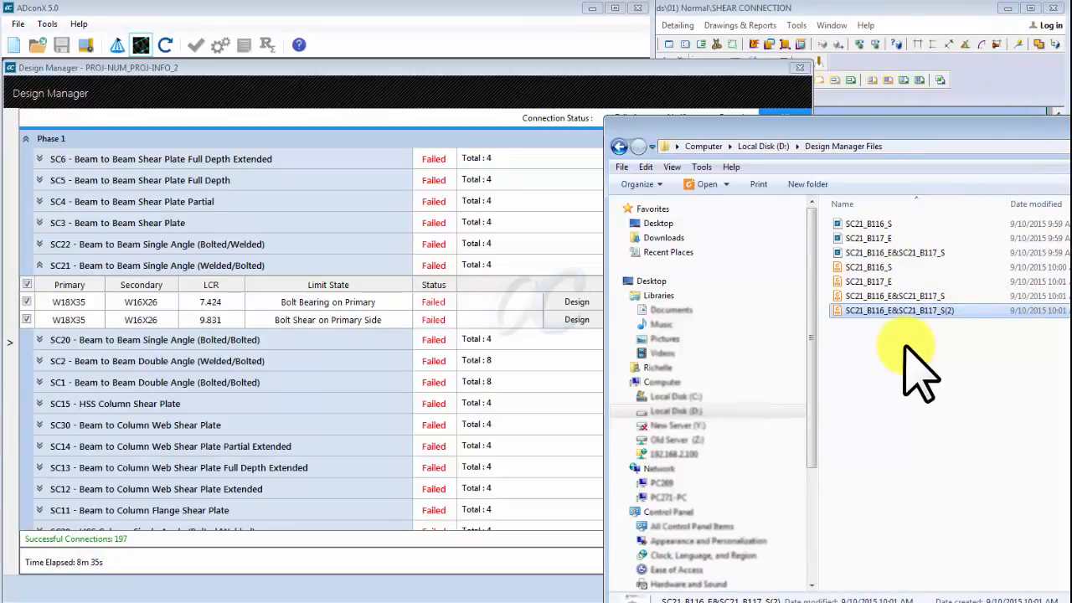
Return to the Design Manager, filter the connection groups by Failed status, and review them across Phase 1 and Phase 2
{"action": "left_click", "coordinate": [528, 79]}
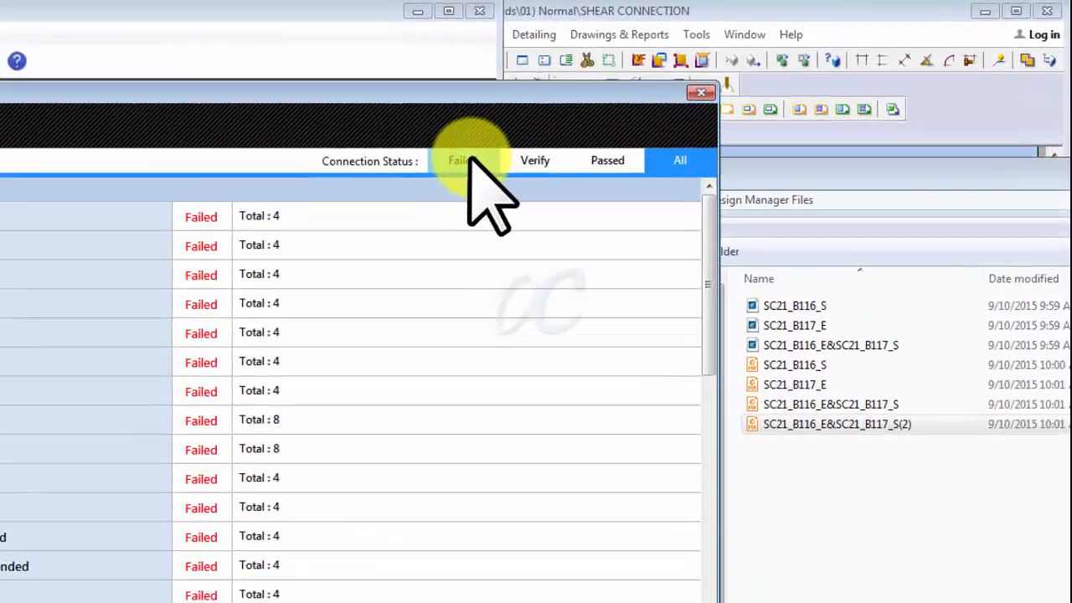
{"action": "left_click", "coordinate": [635, 118]}
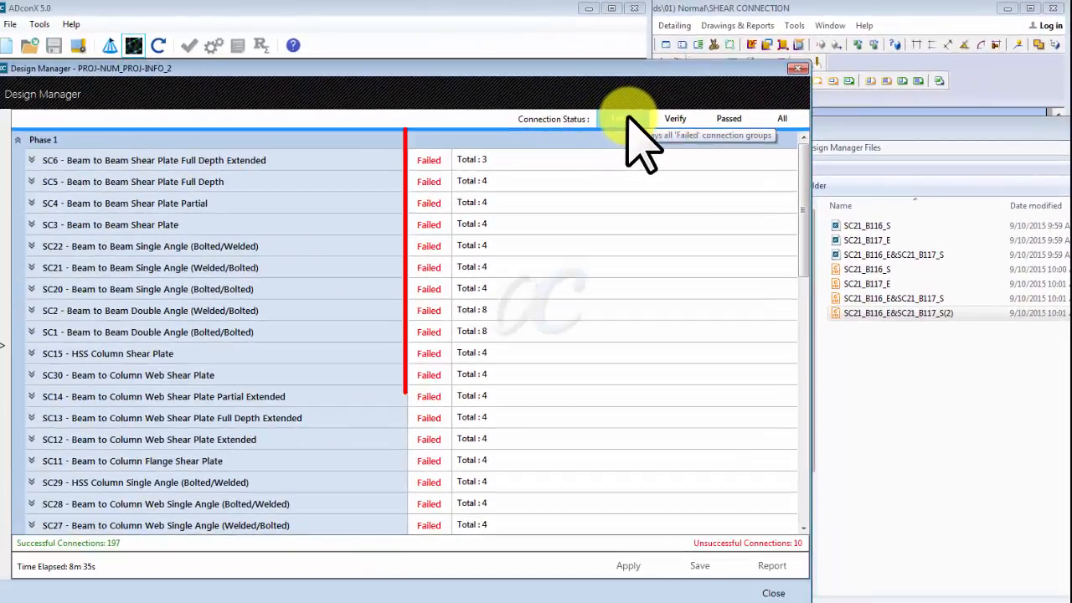
{"action": "scroll", "coordinate": [802, 162], "scroll_direction": "down", "scroll_amount": 6}
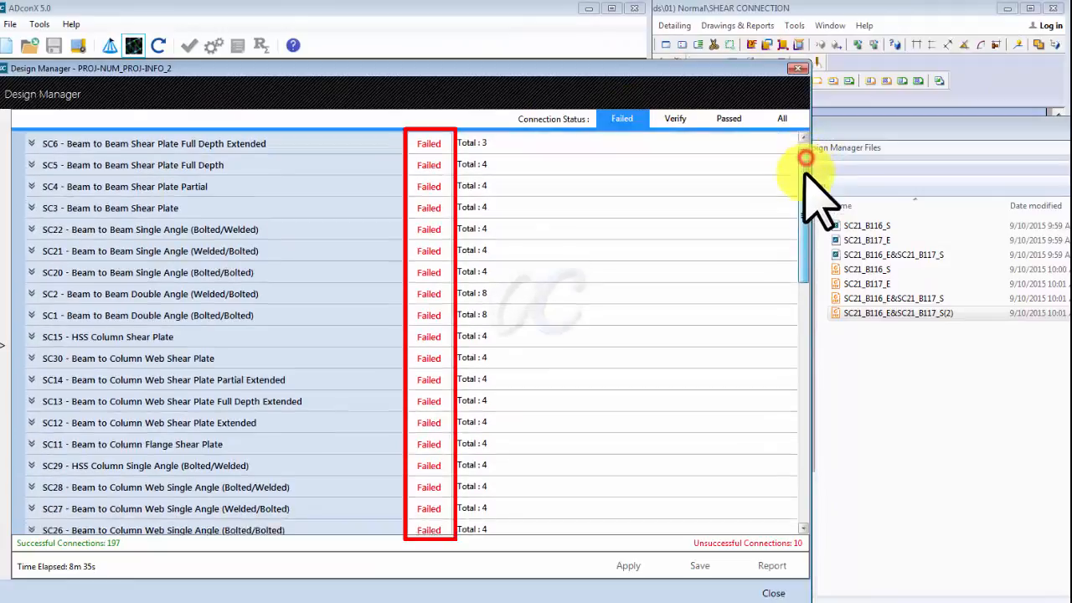
{"action": "scroll", "coordinate": [794, 289], "scroll_direction": "down", "scroll_amount": 5}
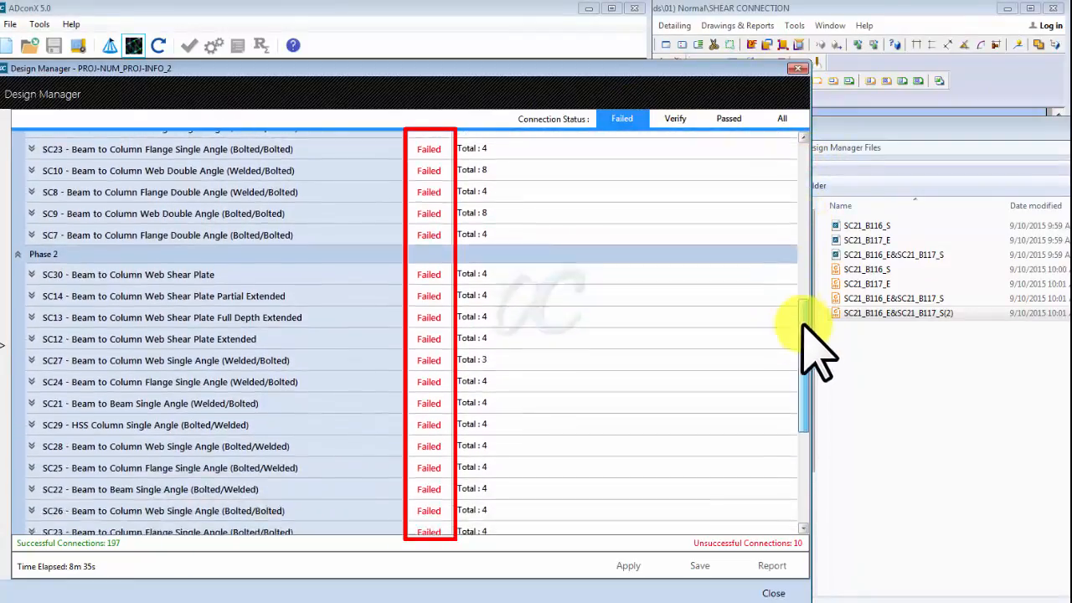
{"action": "left_click_drag", "start_coordinate": [803, 391], "coordinate": [807, 147]}
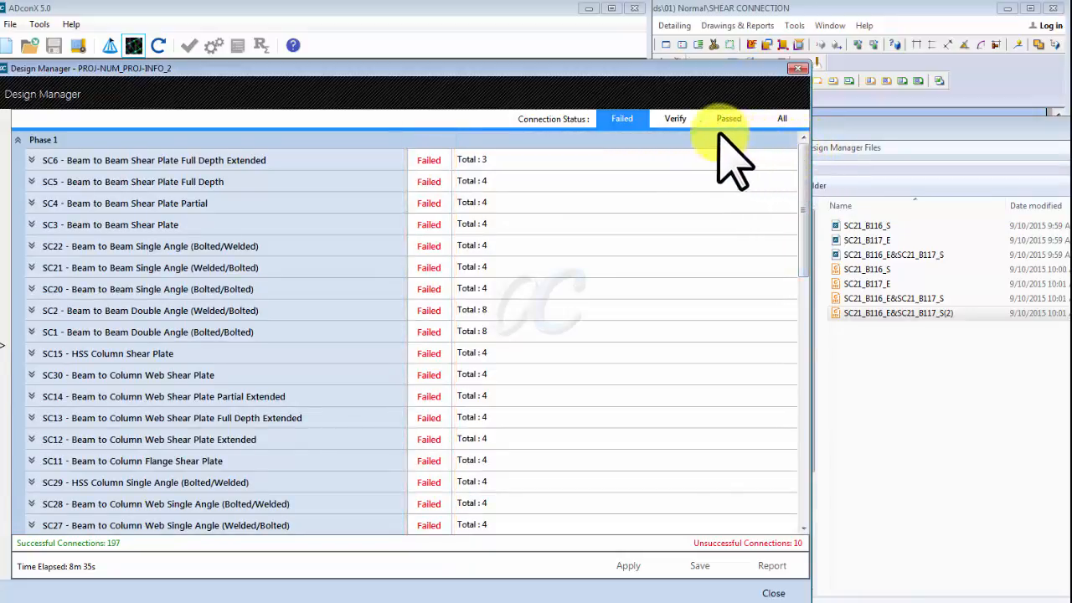
Switch the connection status filter from Failed to Verify to review the groups that need verification
{"action": "left_click", "coordinate": [632, 120]}
{"action": "left_click", "coordinate": [674, 118]}
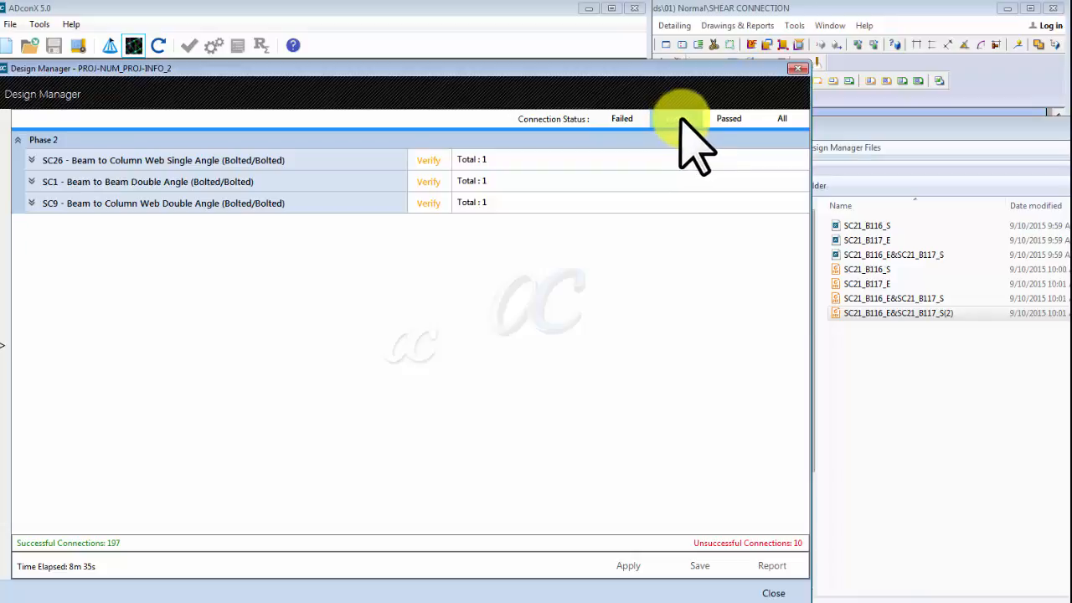
{"action": "left_click", "coordinate": [691, 119]}
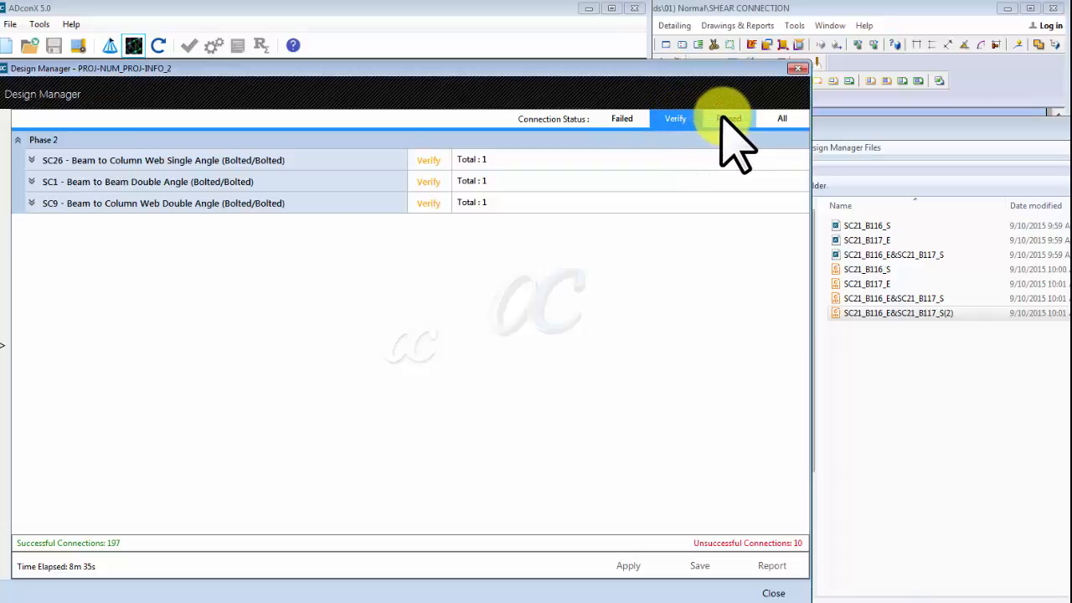
Filter the connection groups by Passed status, view the beam marks of the Phase 1 SC6 group, and close the list
{"action": "left_click", "coordinate": [720, 118]}
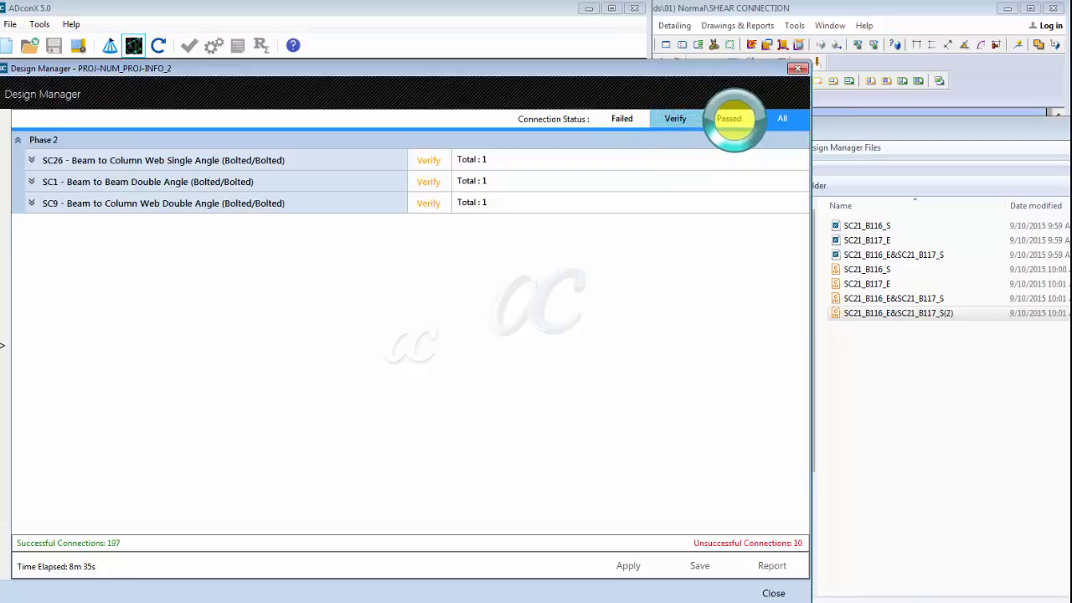
{"action": "left_click", "coordinate": [733, 119]}
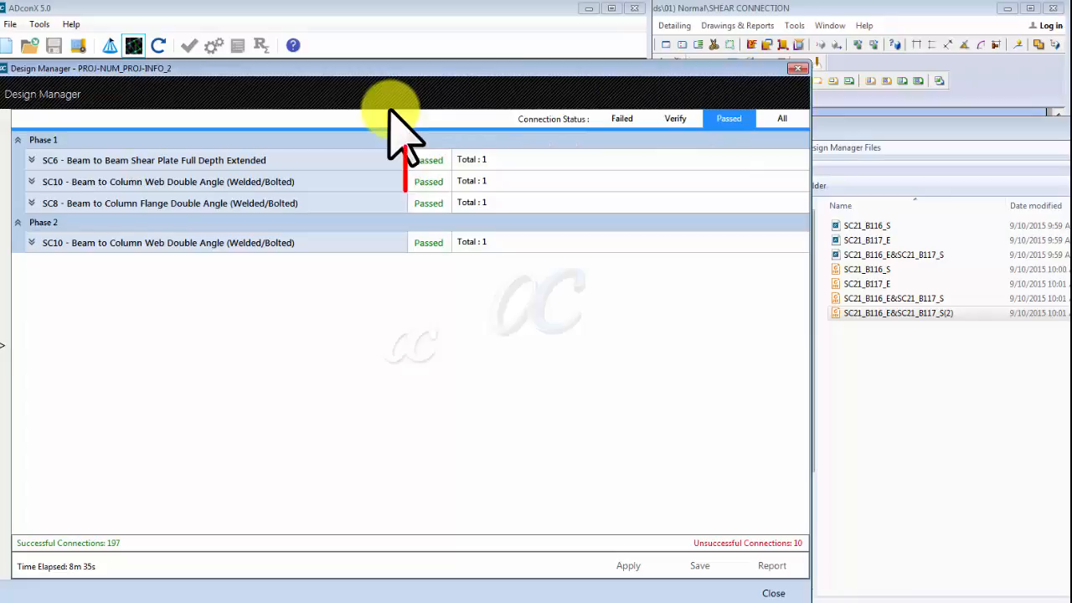
{"action": "left_click", "coordinate": [482, 159]}
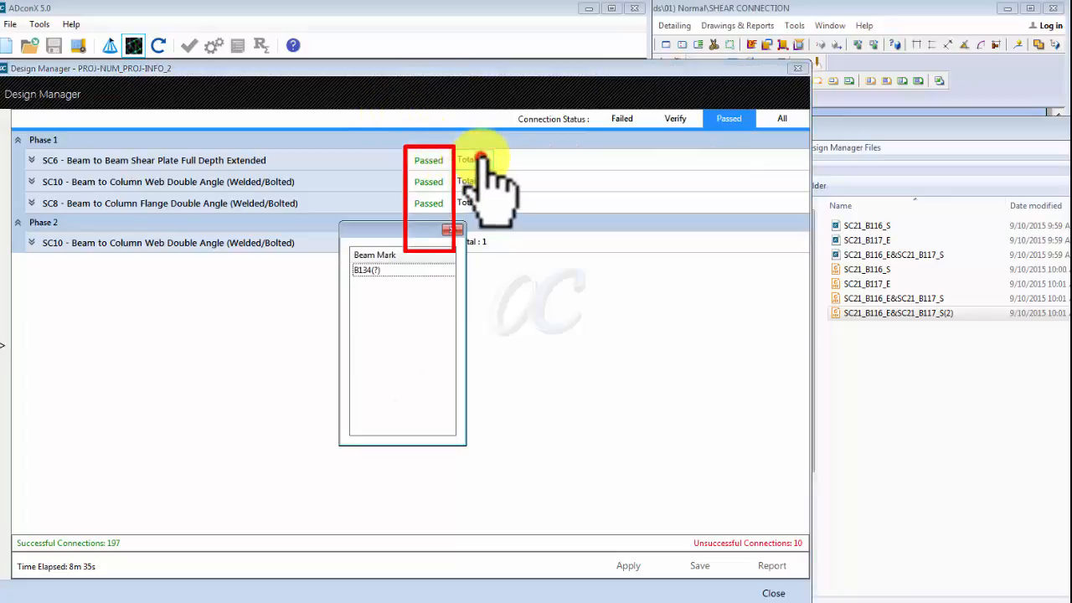
{"action": "left_click", "coordinate": [452, 229]}
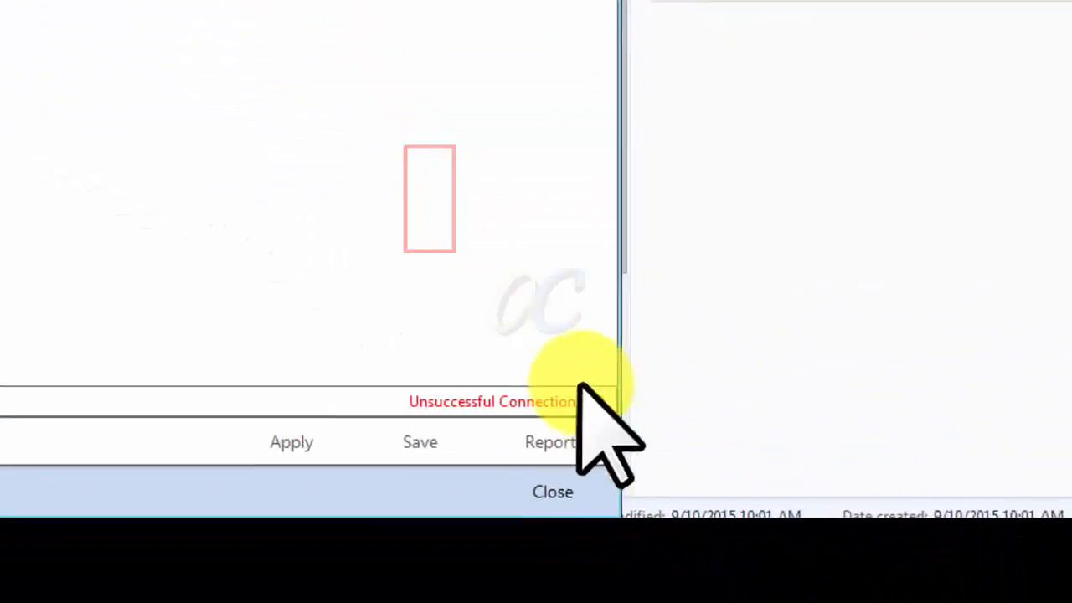
Open the list of unsuccessful connections and select connection ID 1146412 to check its message
{"action": "left_click", "coordinate": [584, 399]}
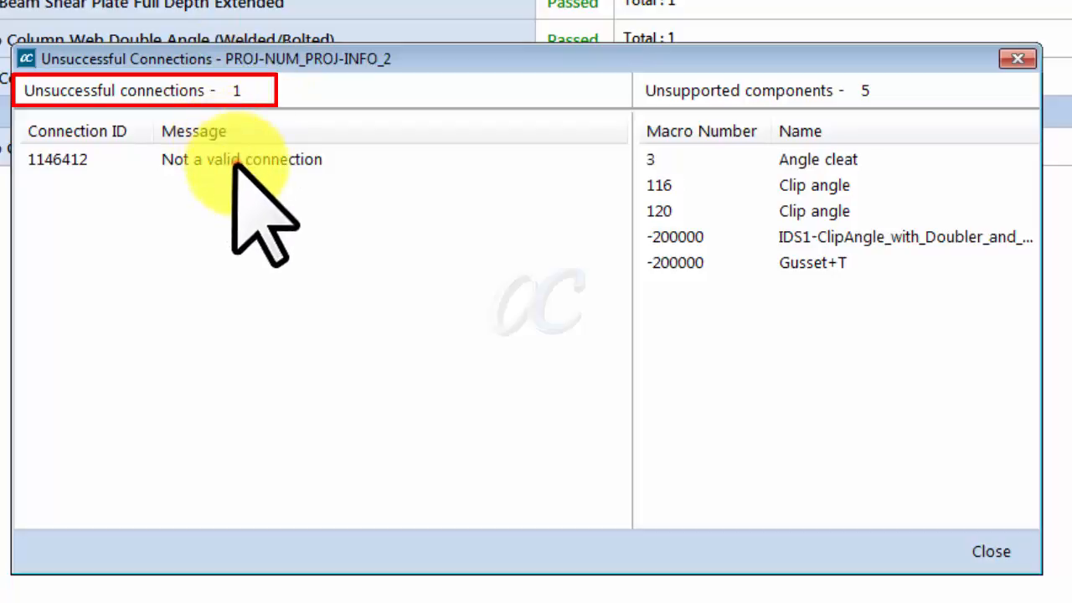
{"action": "left_click", "coordinate": [237, 160]}
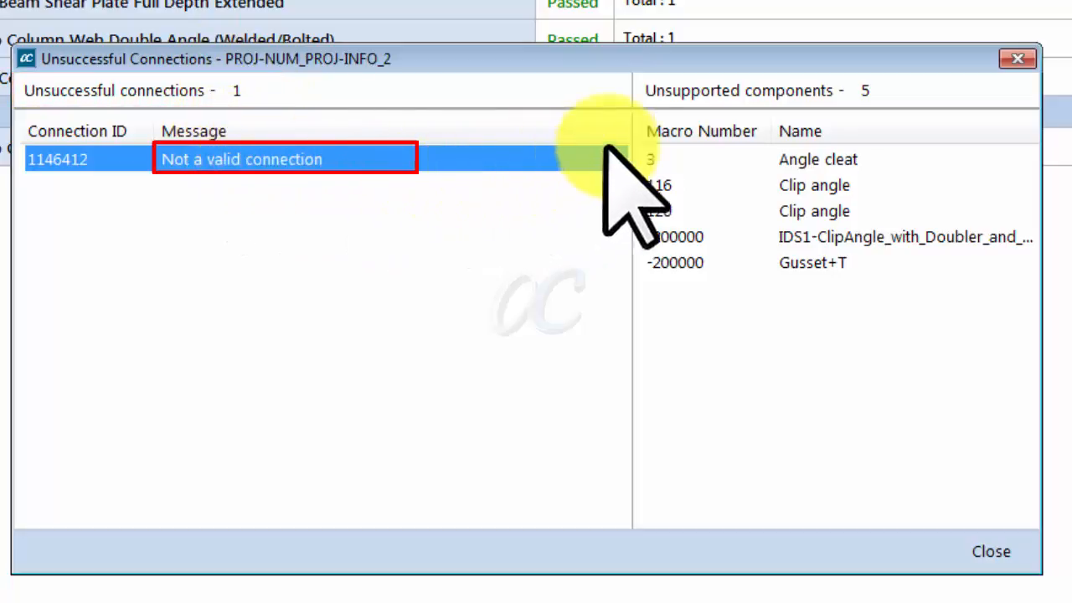